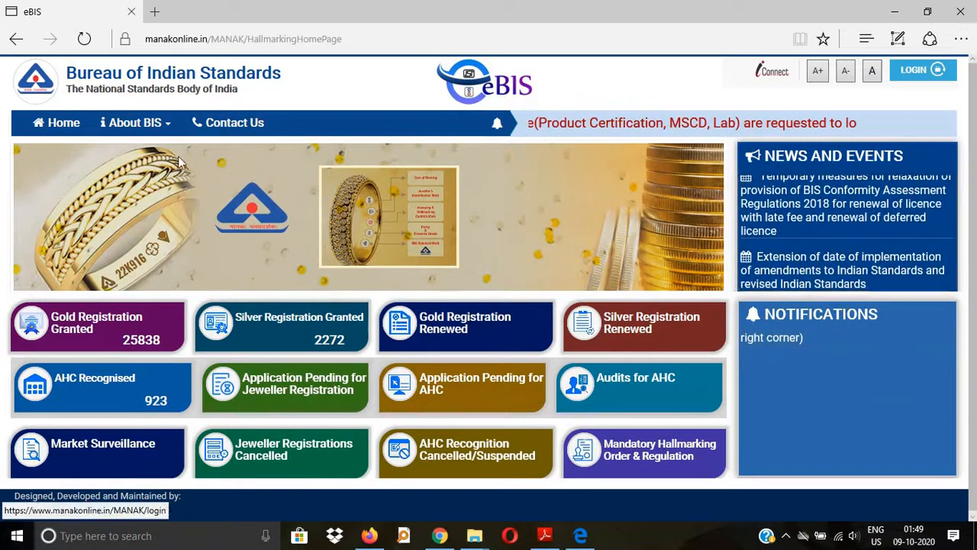
Step: Select the current web address in the browser's address bar to replace it
click(279, 32)
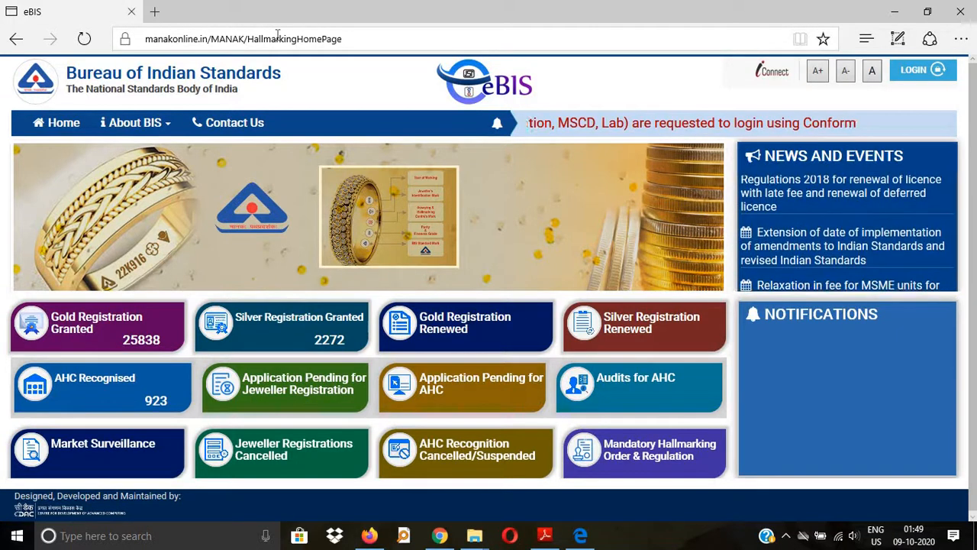
Step: Go to manakonline.in by typing 'man' and accepting the suggested site
text(mana)
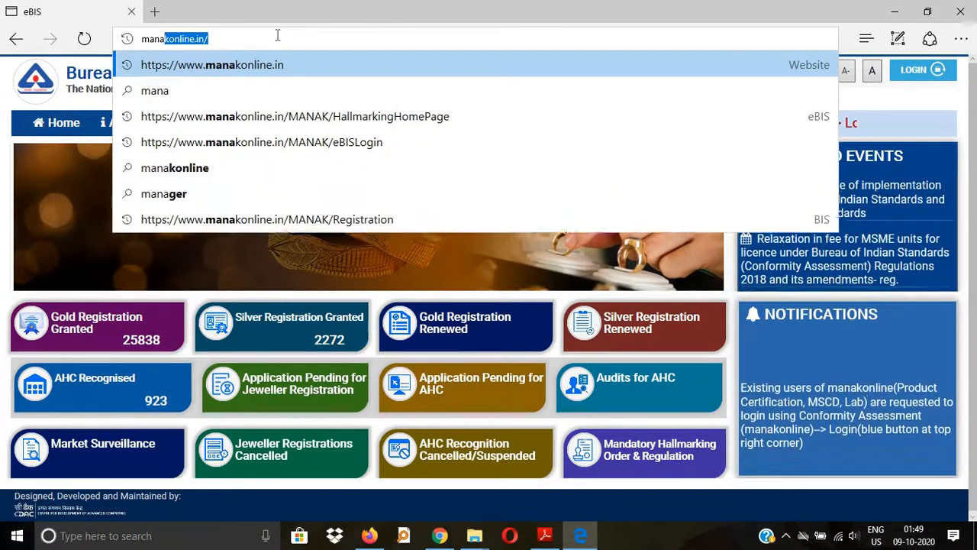
key(Return)
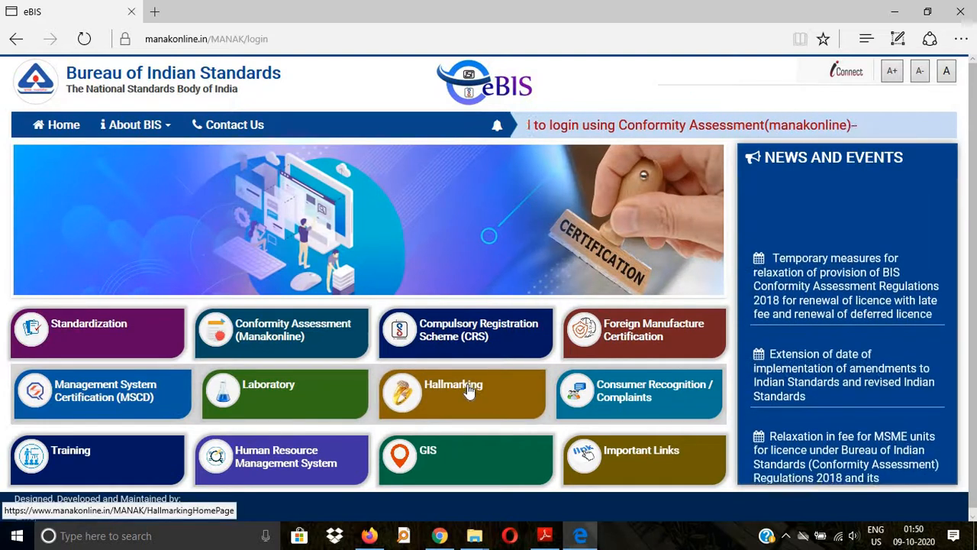
Step: Open the Hallmarking section, then go on to the eBIS sign-in page
click(468, 391)
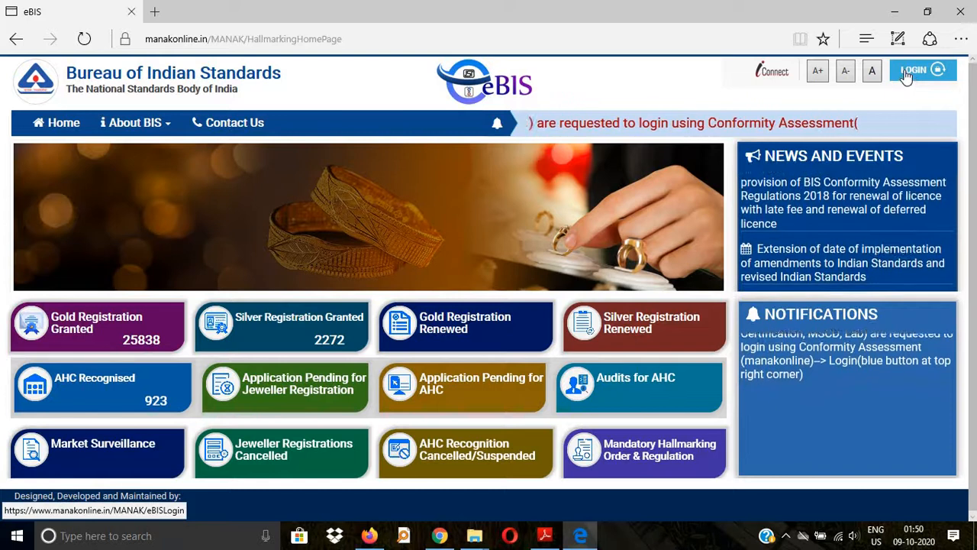
click(908, 73)
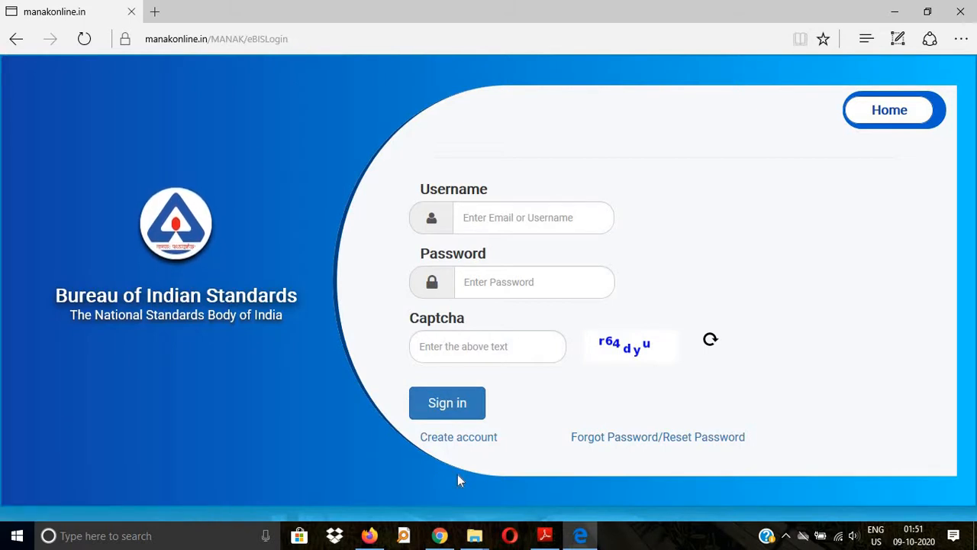
Step: Zoom the sign-in page in and then back to normal size
key(ctrl+plus)
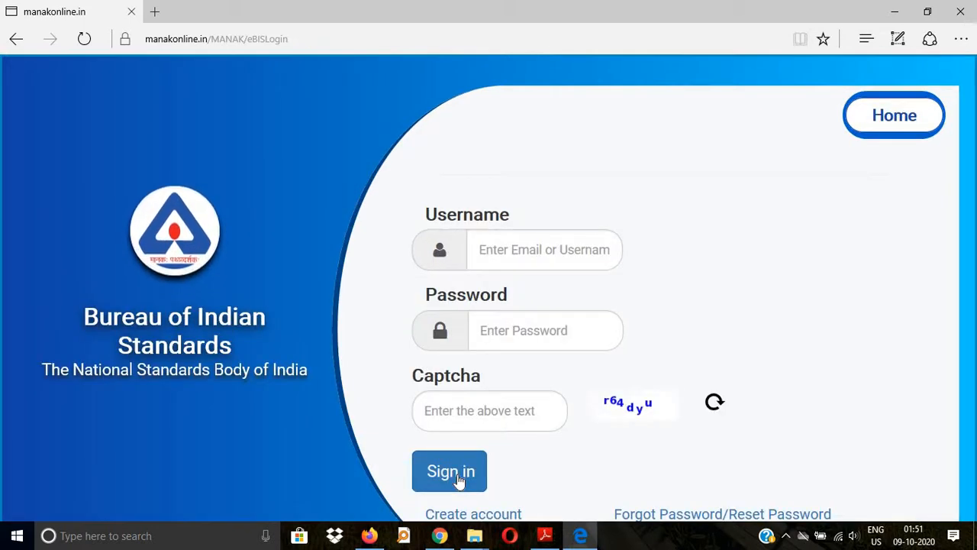
key(ctrl+minus)
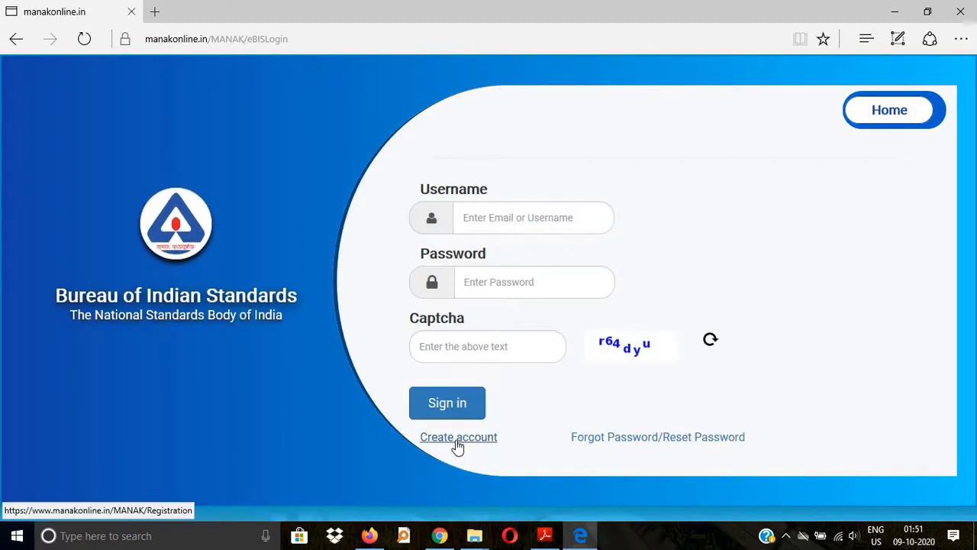
Step: Start a new account, browse the ID Card and Hint Question options, and enter the applicant's email address
click(457, 446)
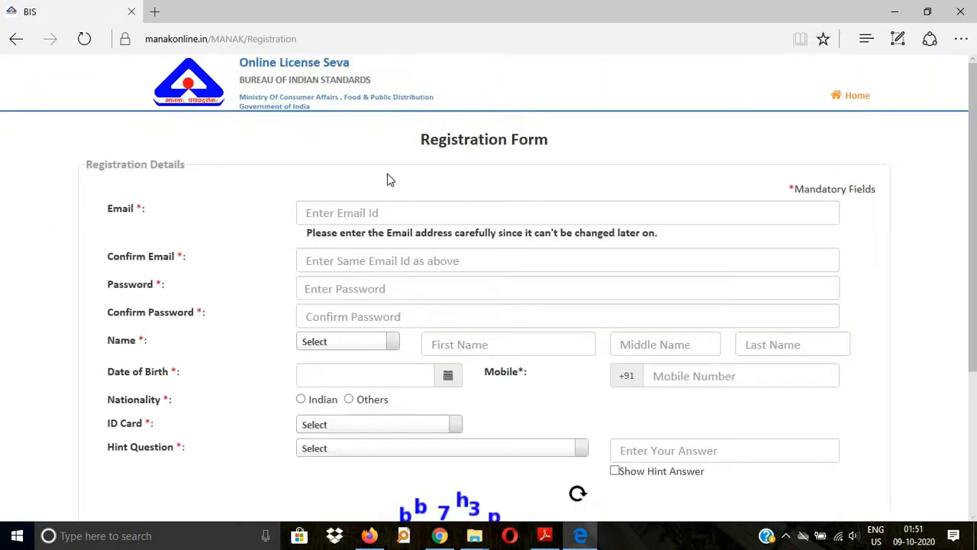
scroll(412, 187, down, 1)
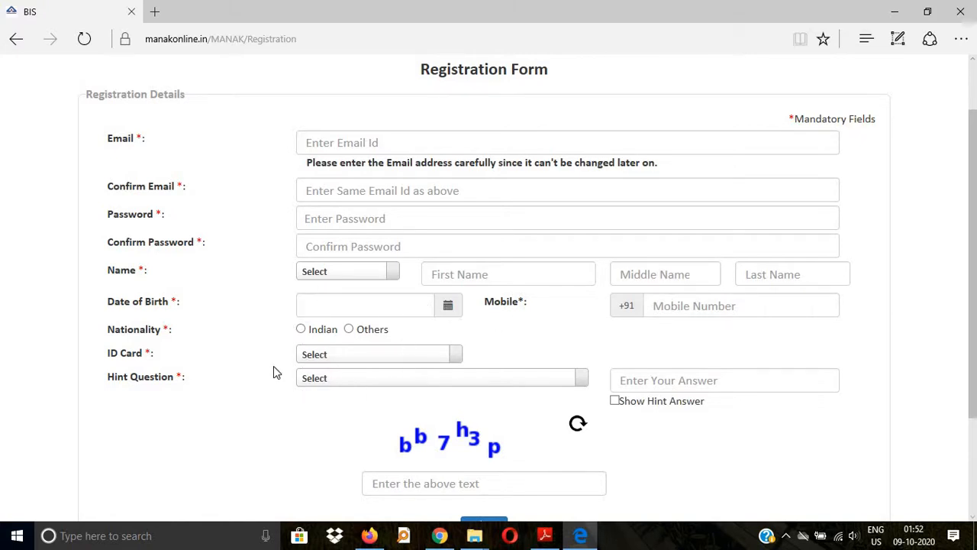
click(368, 356)
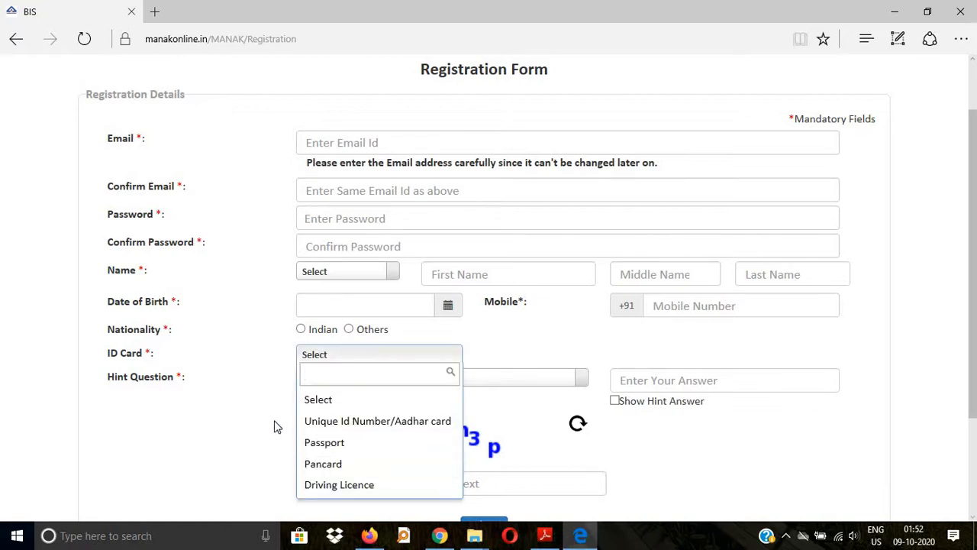
click(313, 348)
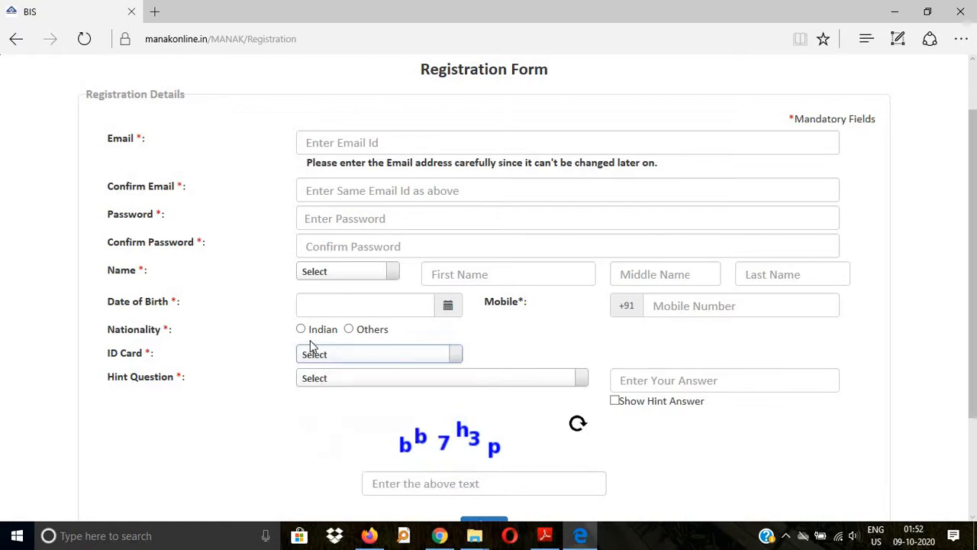
click(338, 381)
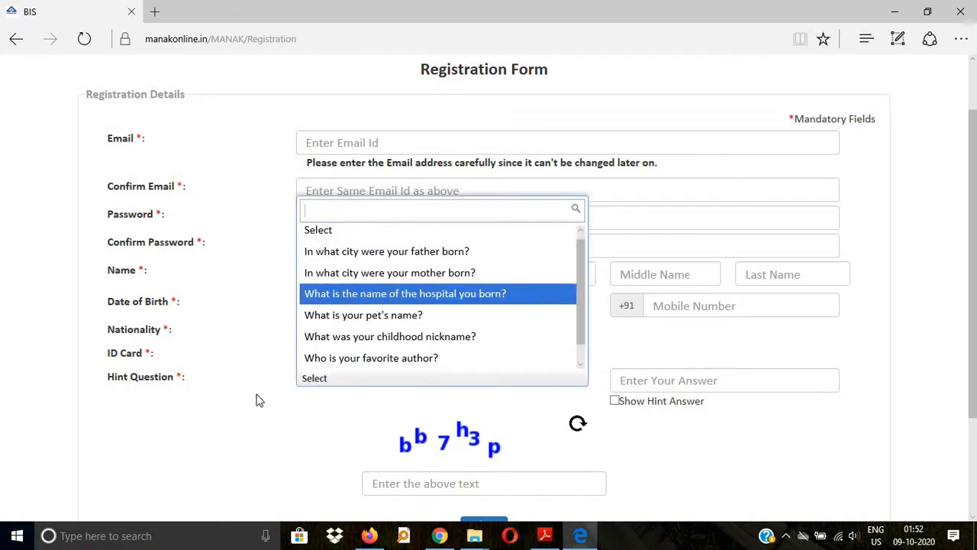
click(253, 428)
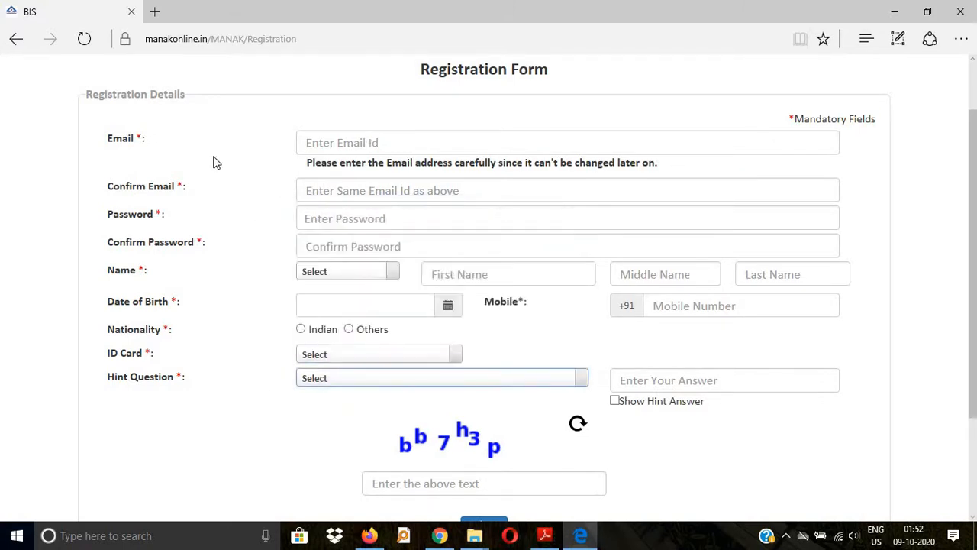
click(333, 143)
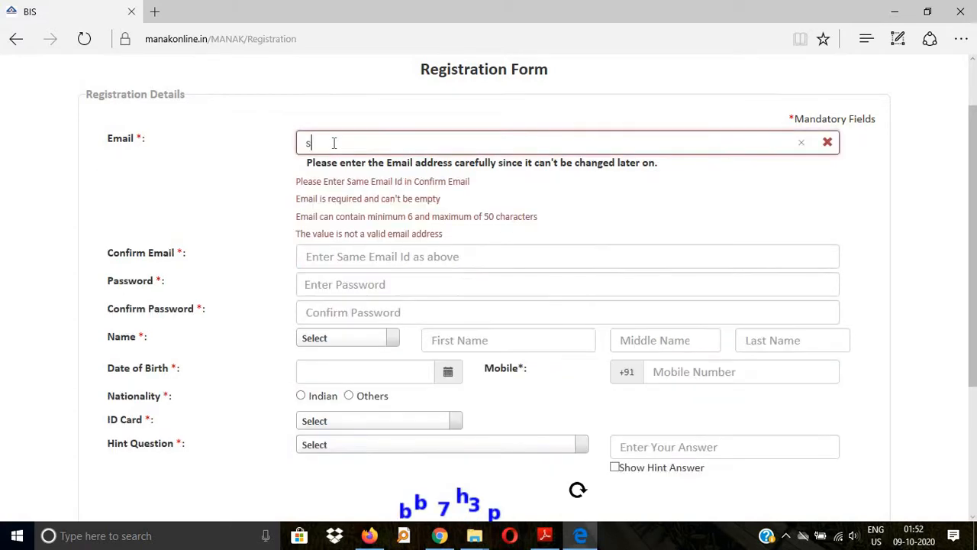
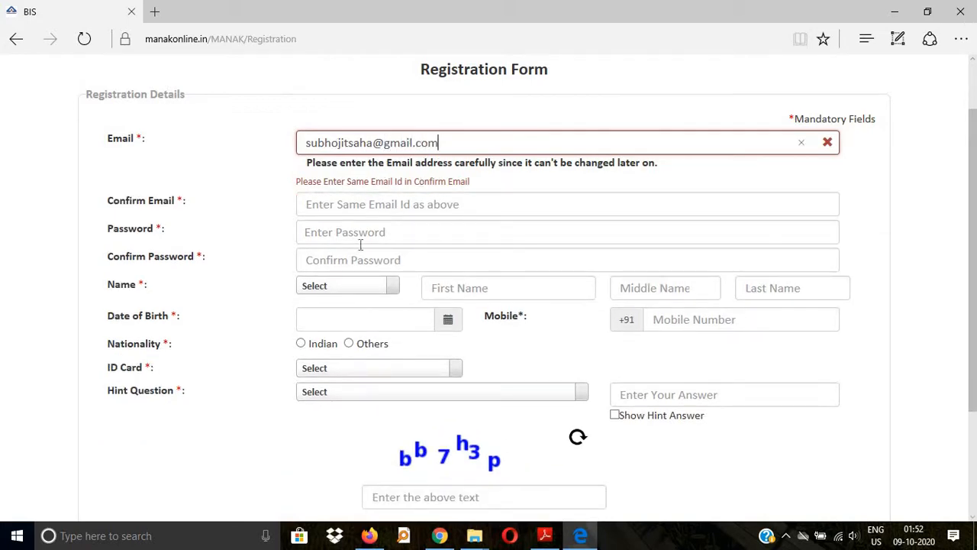
Step: Set the name title to Mr and enter the applicant's first and last name
click(335, 288)
click(317, 384)
click(476, 297)
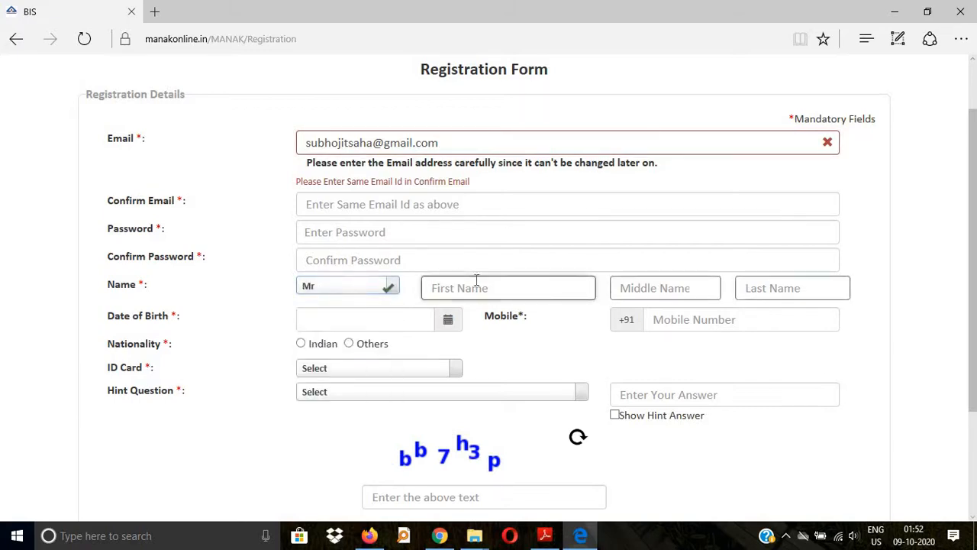
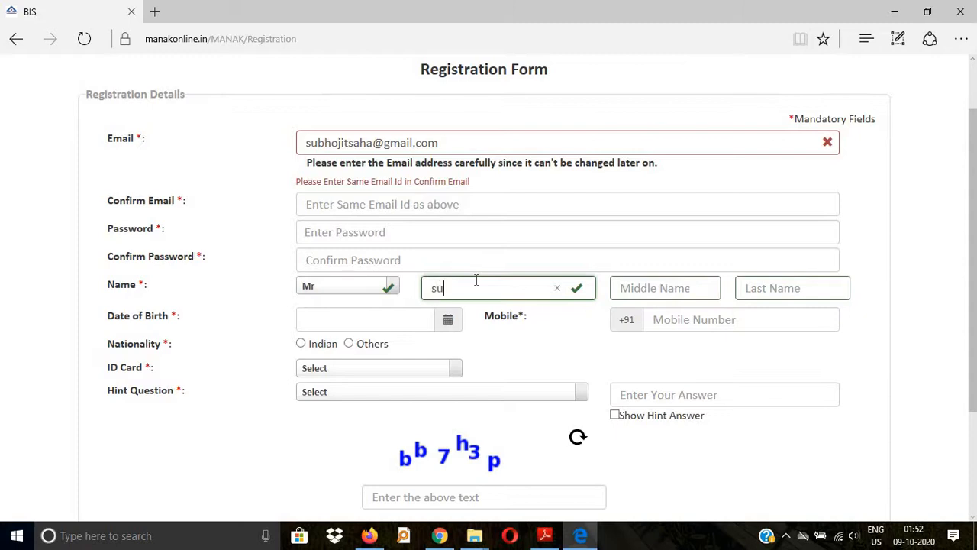
click(737, 296)
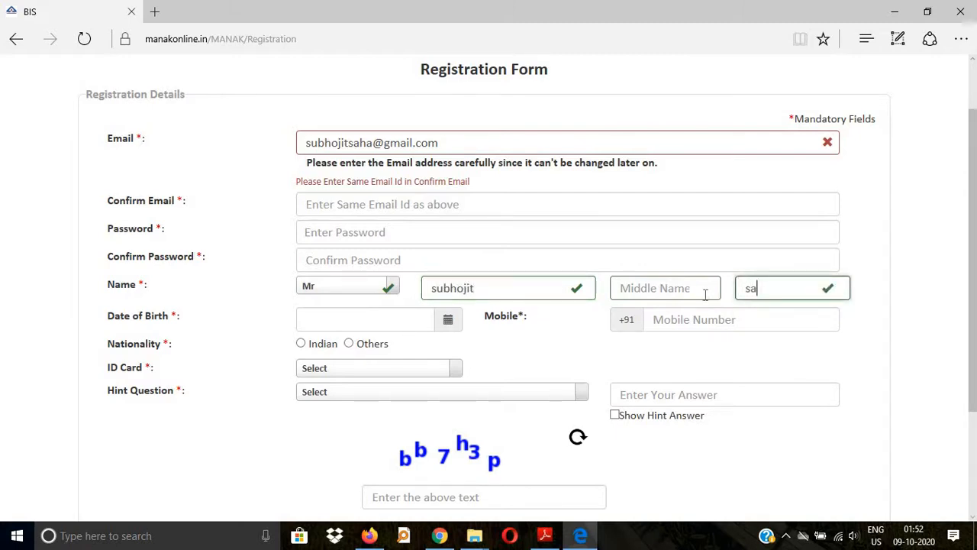
click(332, 321)
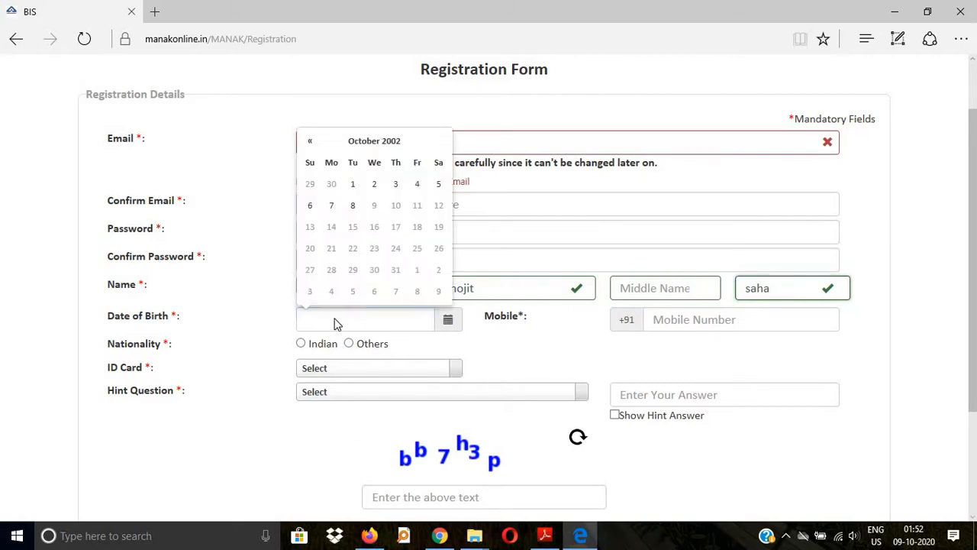
click(353, 185)
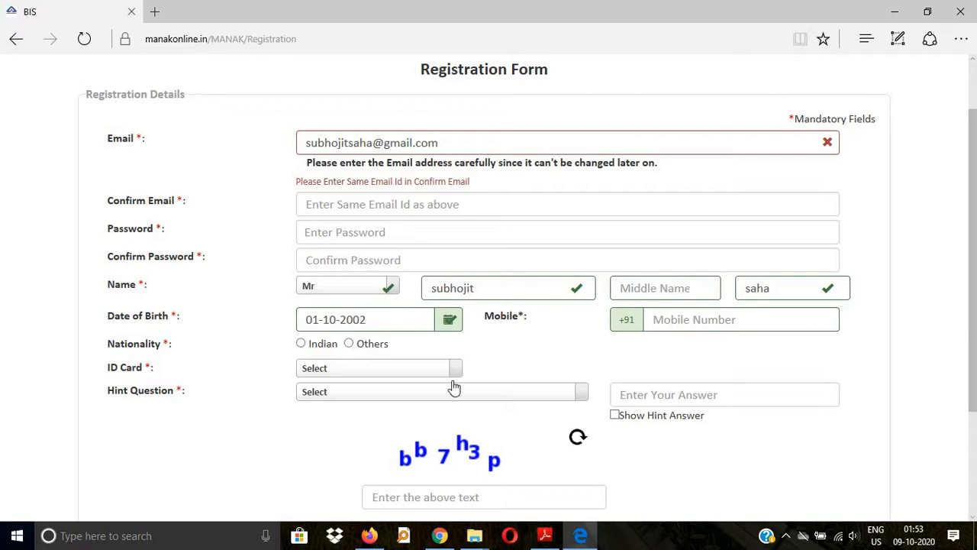
scroll(481, 405, down, 2)
click(481, 389)
scroll(893, 140, up, 1)
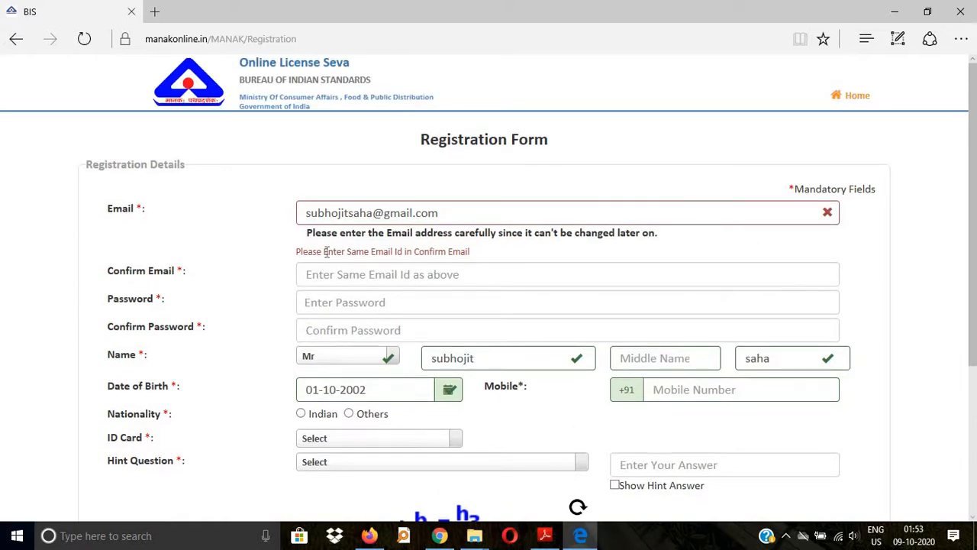
scroll(415, 249, down, 3)
scroll(425, 229, up, 2)
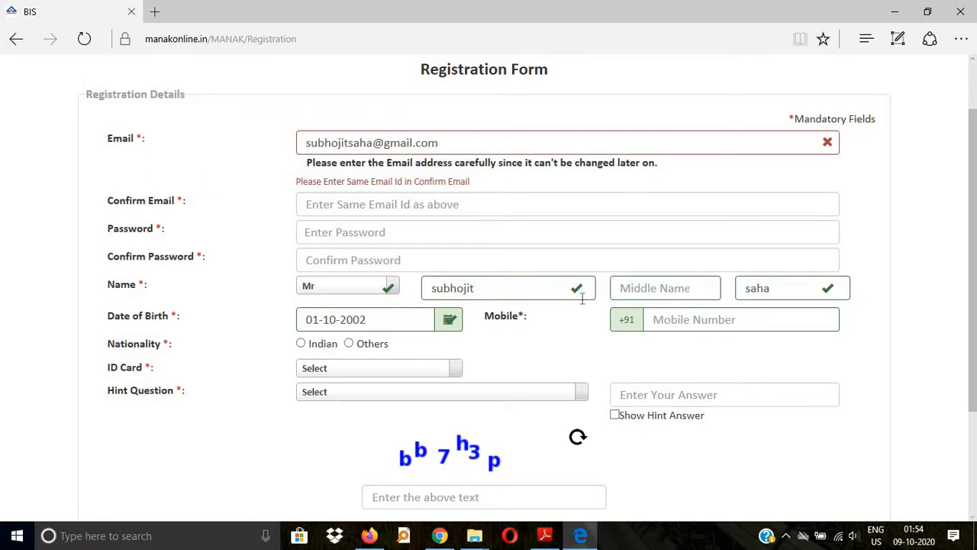
scroll(858, 251, up, 1)
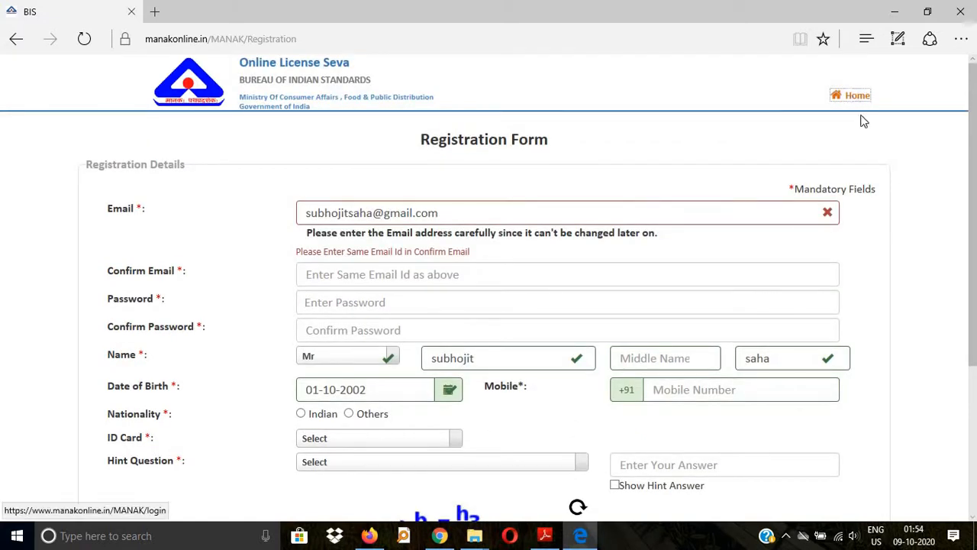
Step: Return to the eBIS sign-in page via Home and Hallmarking, then bring up Firefox's manakonline sign-in tab
click(863, 121)
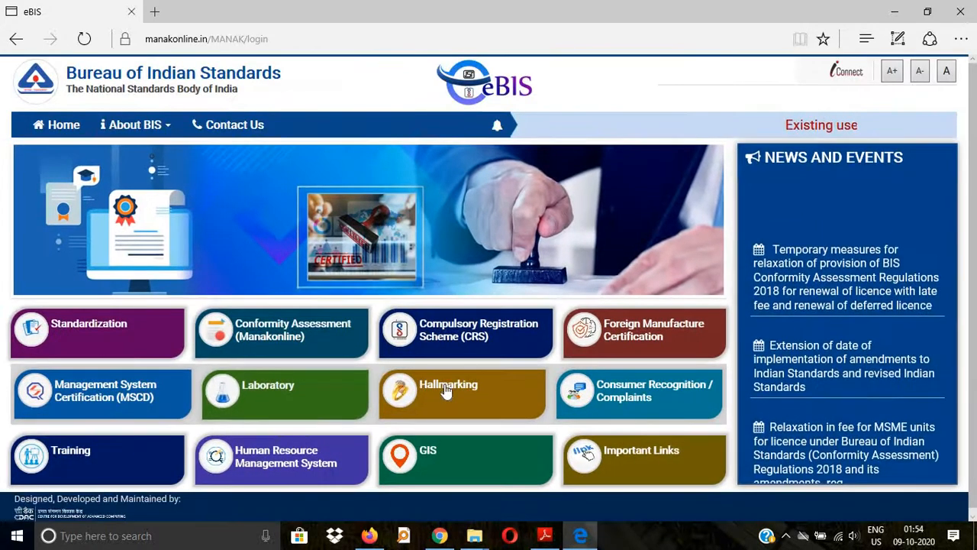
click(447, 391)
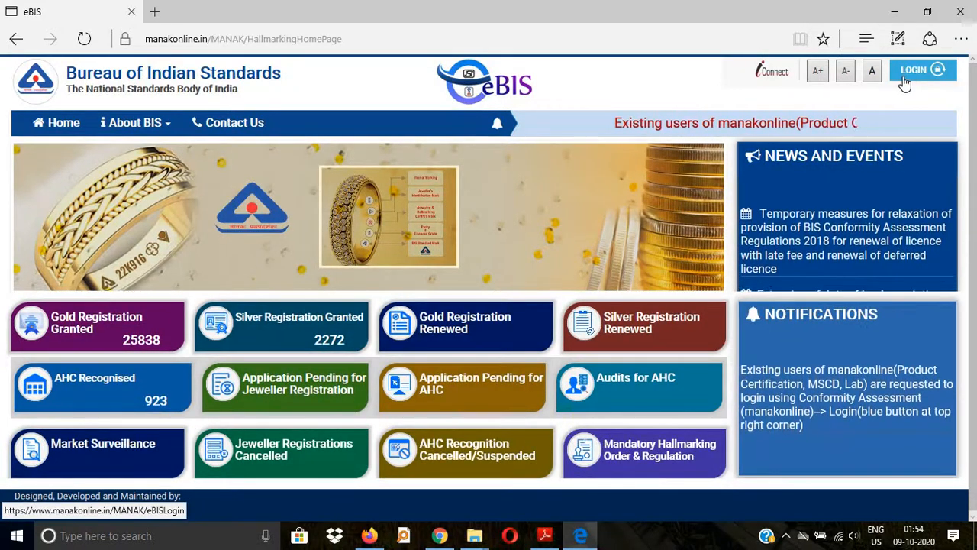
click(905, 81)
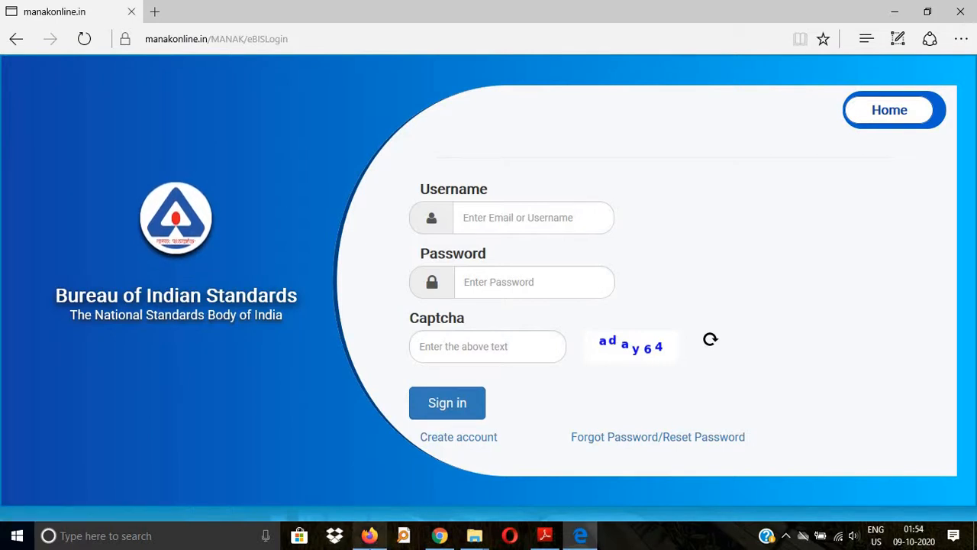
click(370, 537)
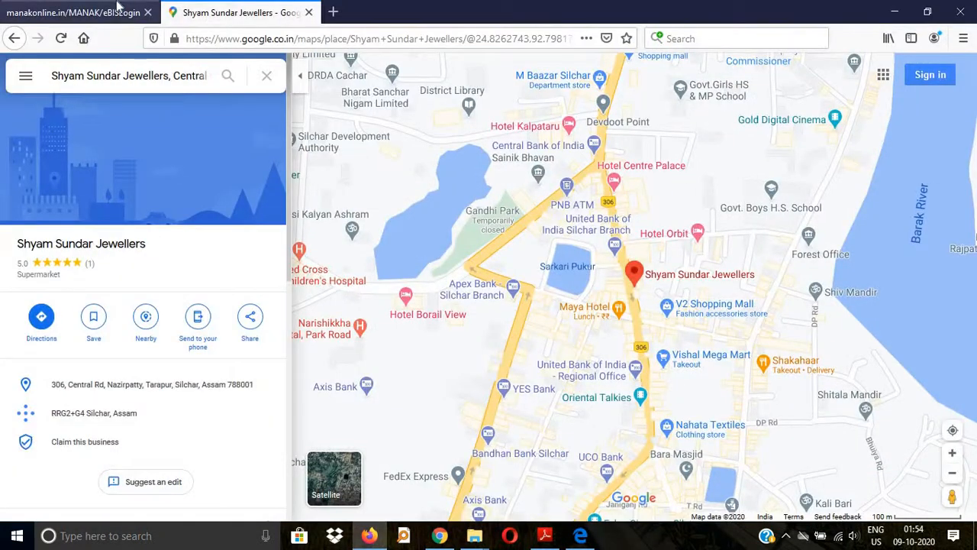
click(73, 12)
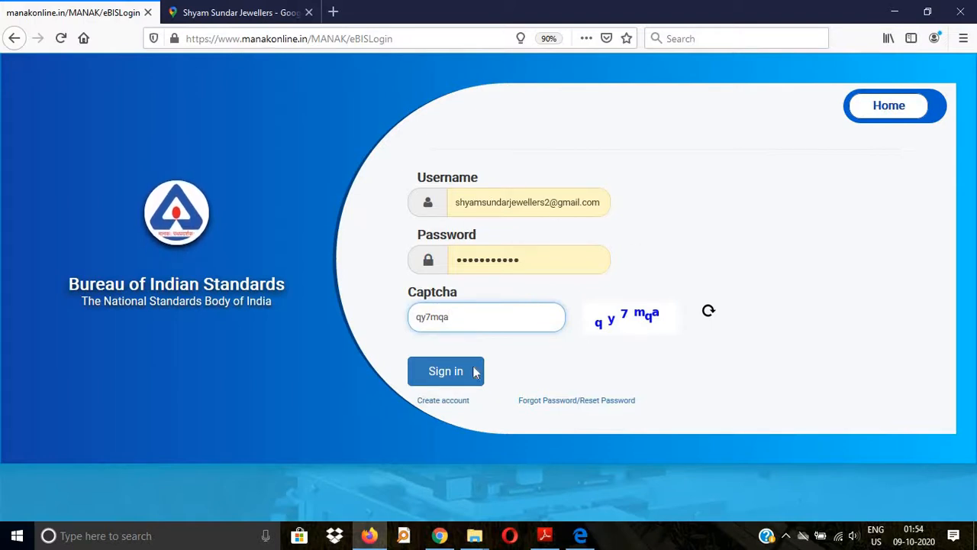
Step: Refresh the captcha, replace the old code with the new one, and sign in
click(709, 313)
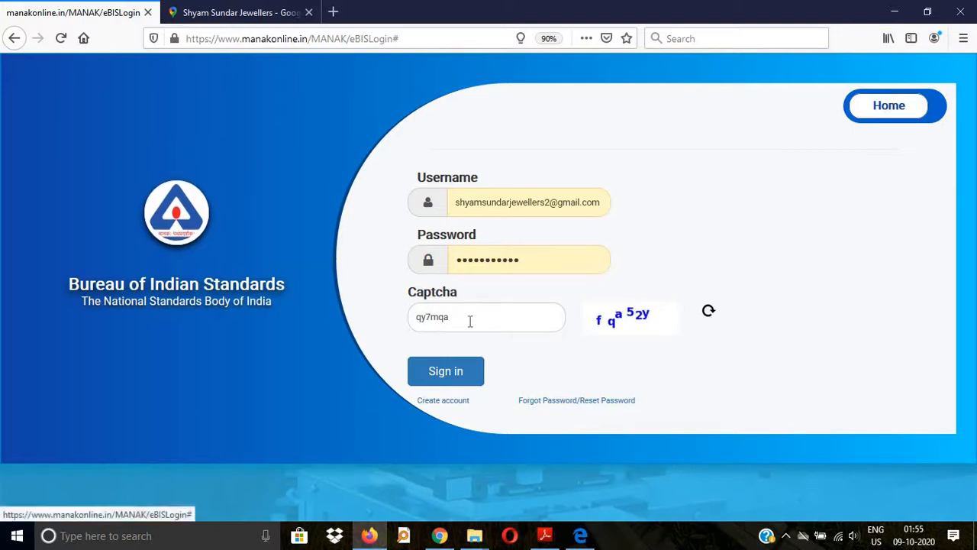
drag(457, 318, 399, 327)
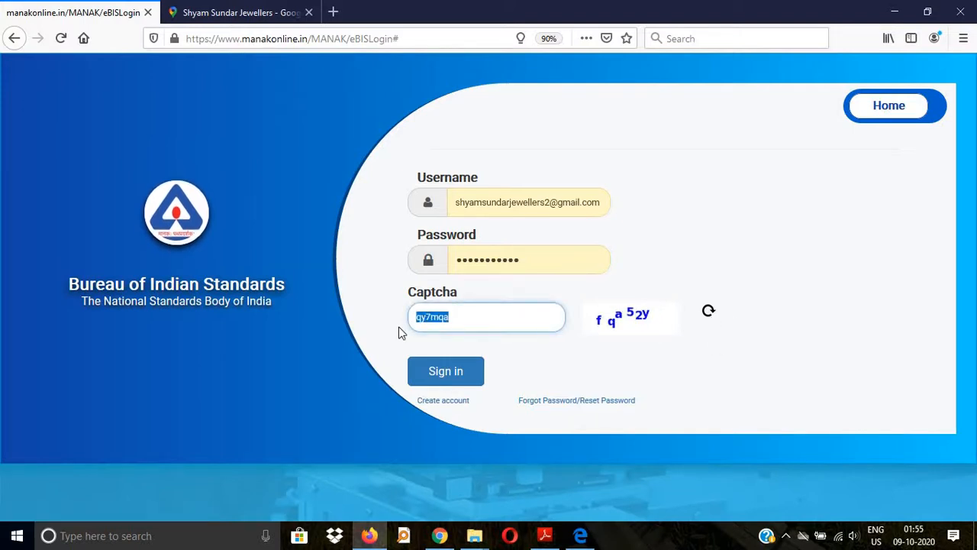
text(fqa52y)
click(444, 381)
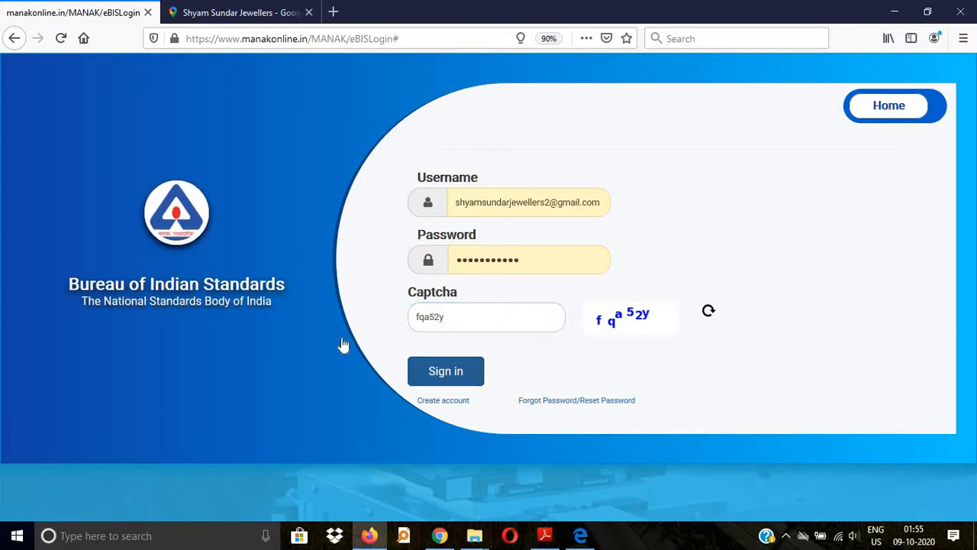
click(459, 379)
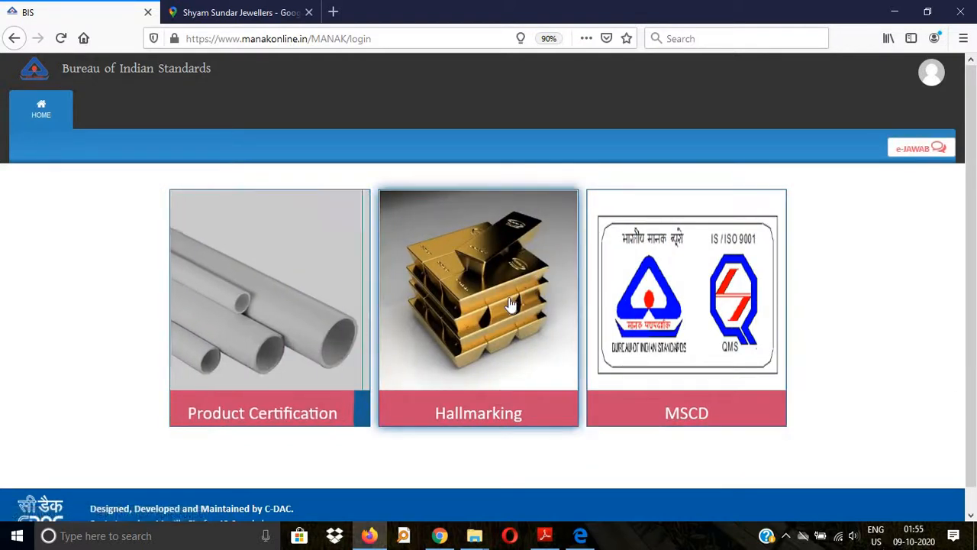
Step: Open Hallmarking and start a new Jeweller licence application
click(504, 481)
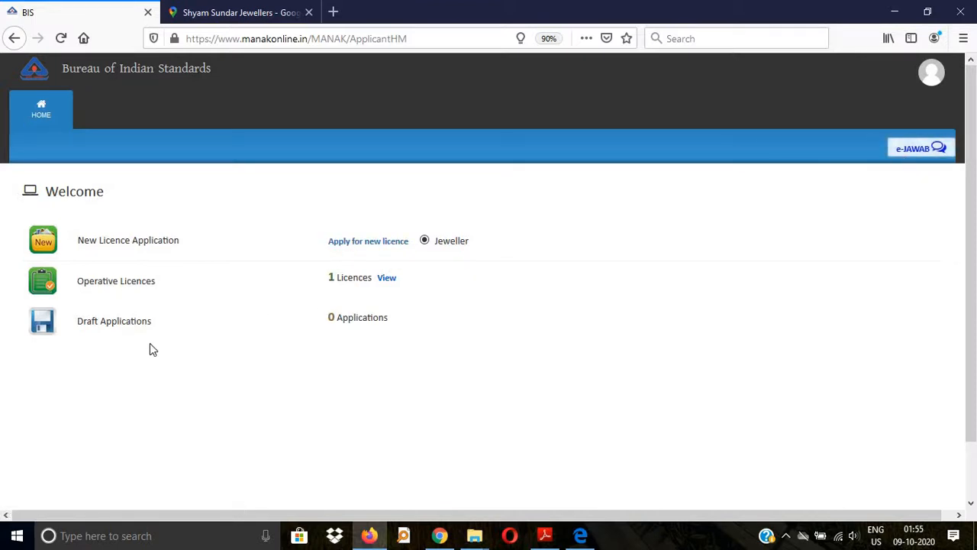
click(355, 249)
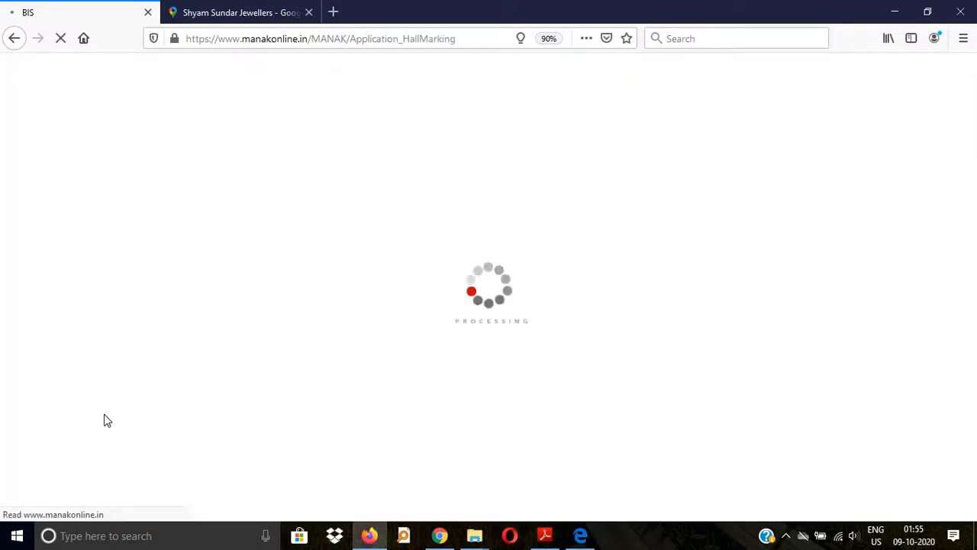
Step: Keep Gold alloys as the application type, with a Single Outlet licence and Private sector
scroll(175, 273, down, 3)
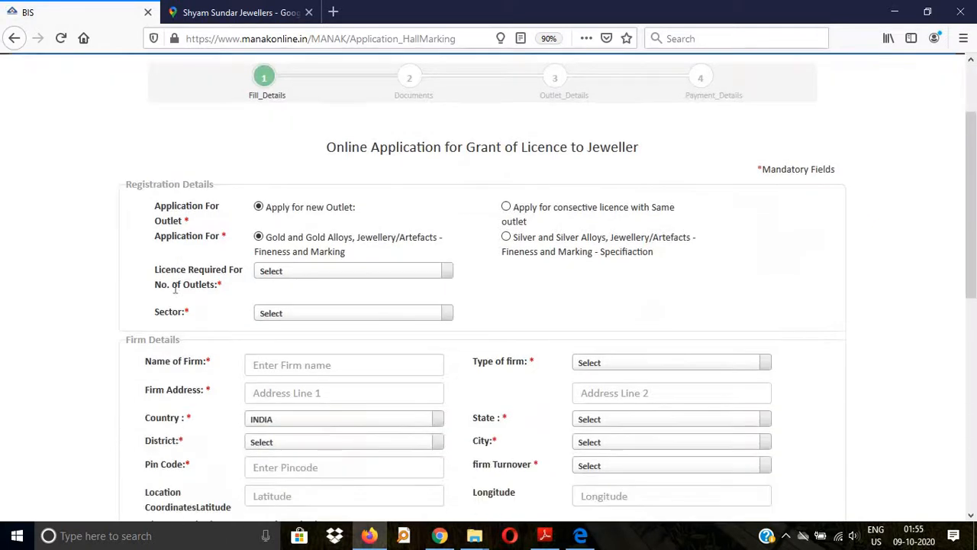
scroll(171, 292, down, 3)
scroll(386, 258, up, 3)
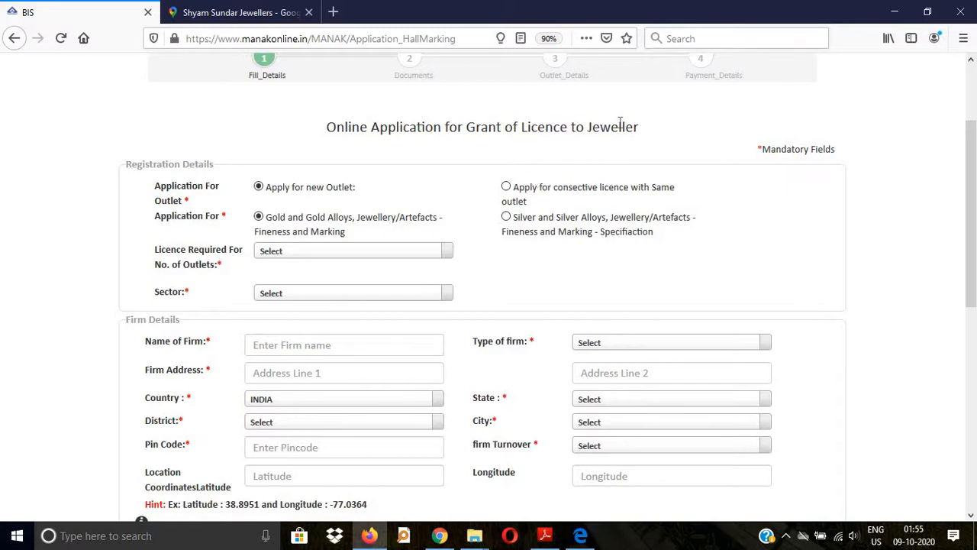
scroll(393, 262, down, 2)
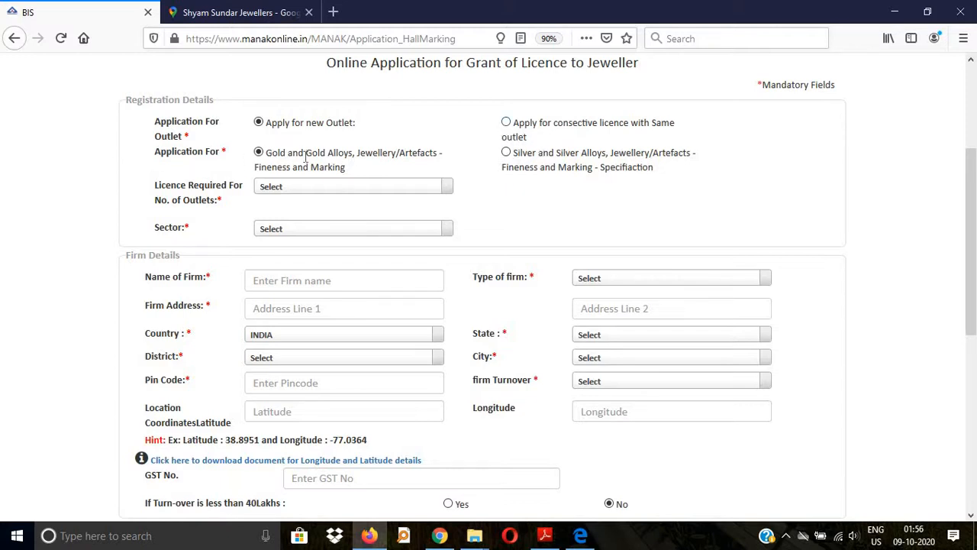
click(507, 153)
click(263, 154)
click(308, 191)
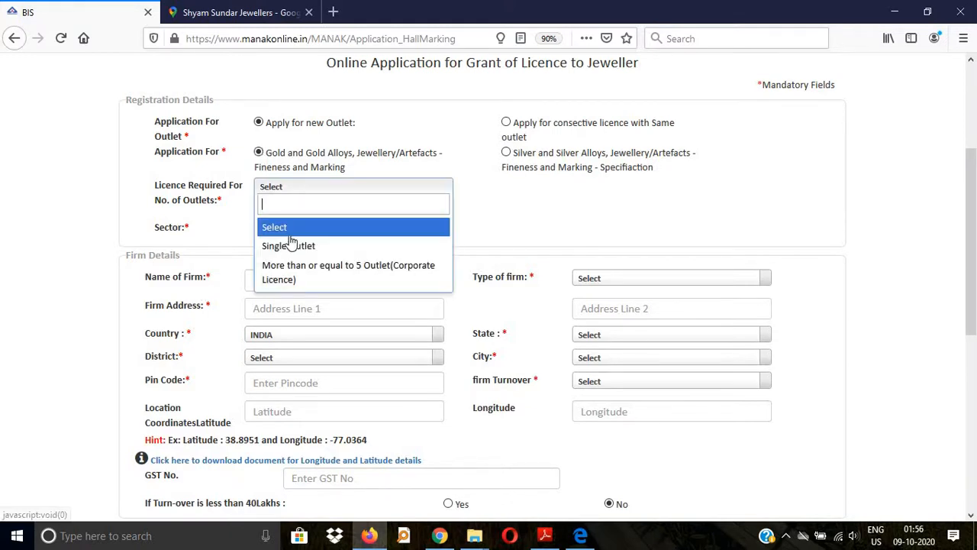
click(288, 246)
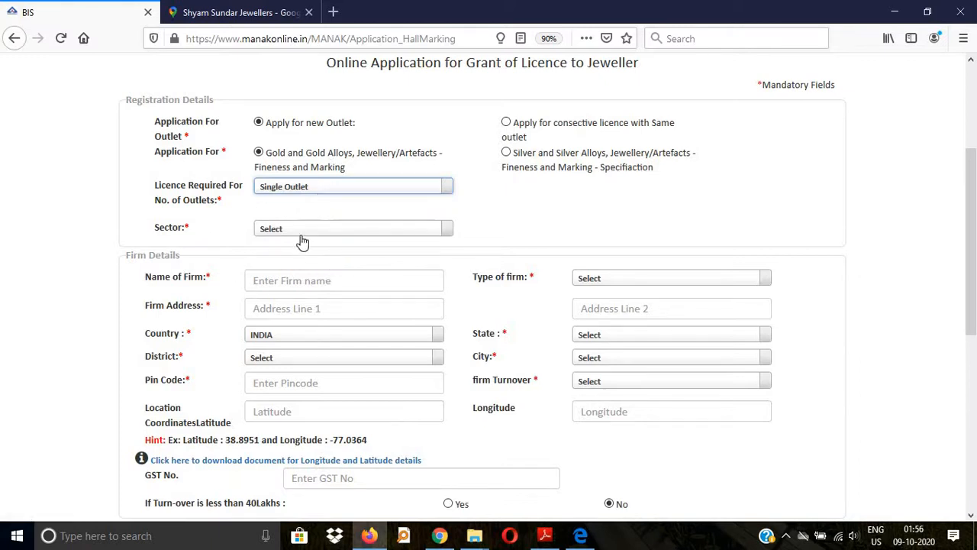
click(340, 230)
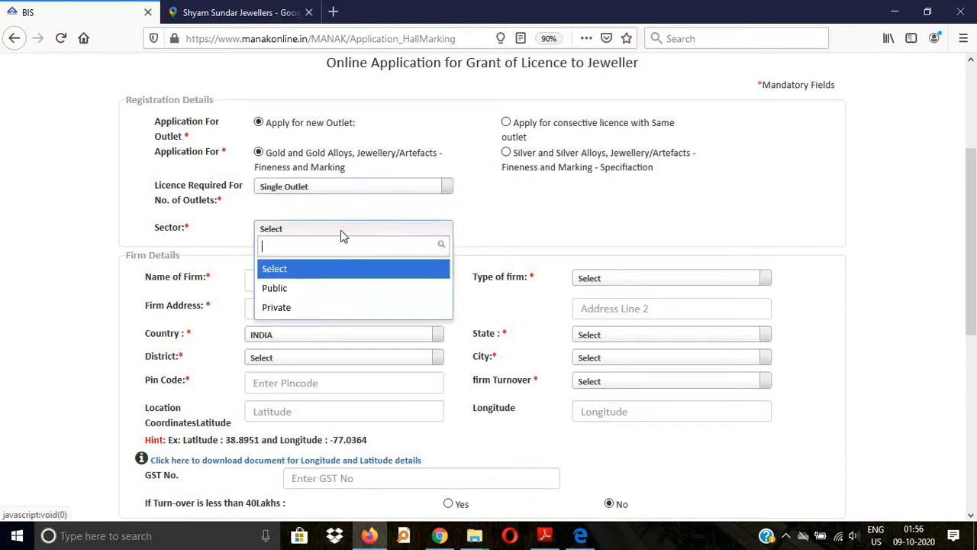
click(286, 313)
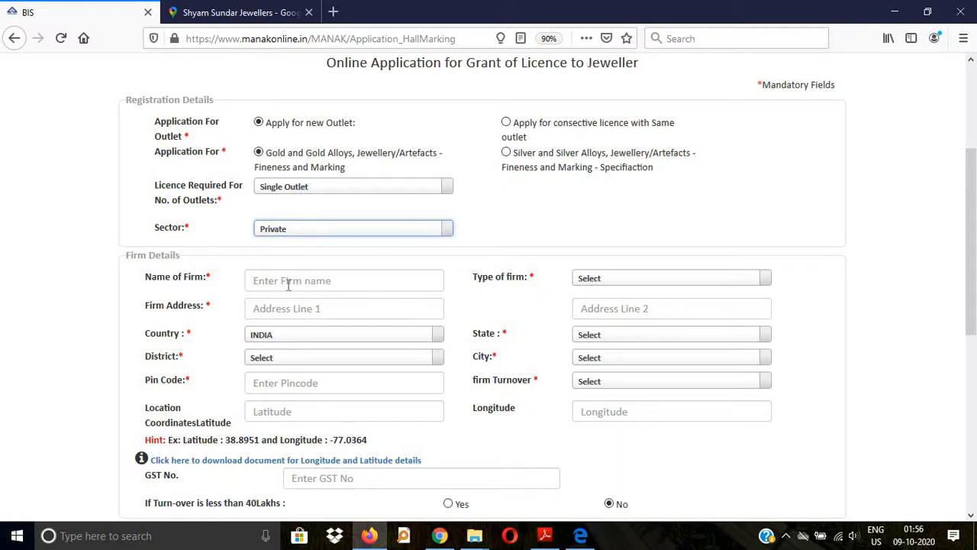
click(286, 283)
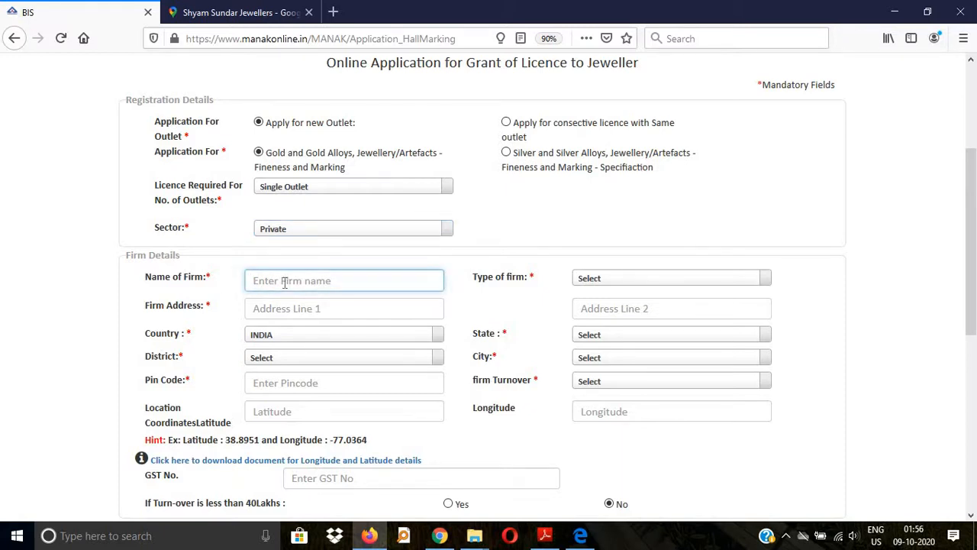
Step: Enter the firm's name in Name of Firm and set Type of firm to Proprietorship
text(Raju Jewellers)
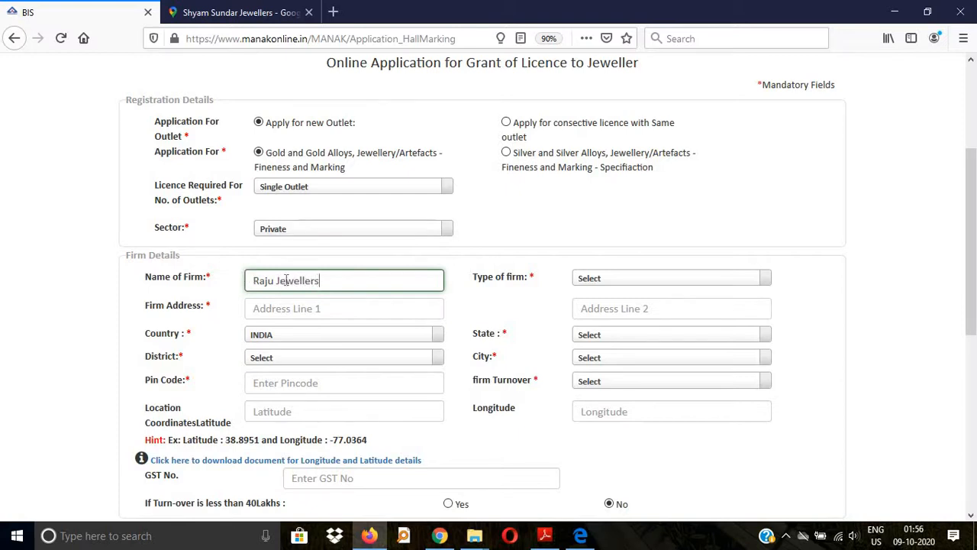
click(611, 283)
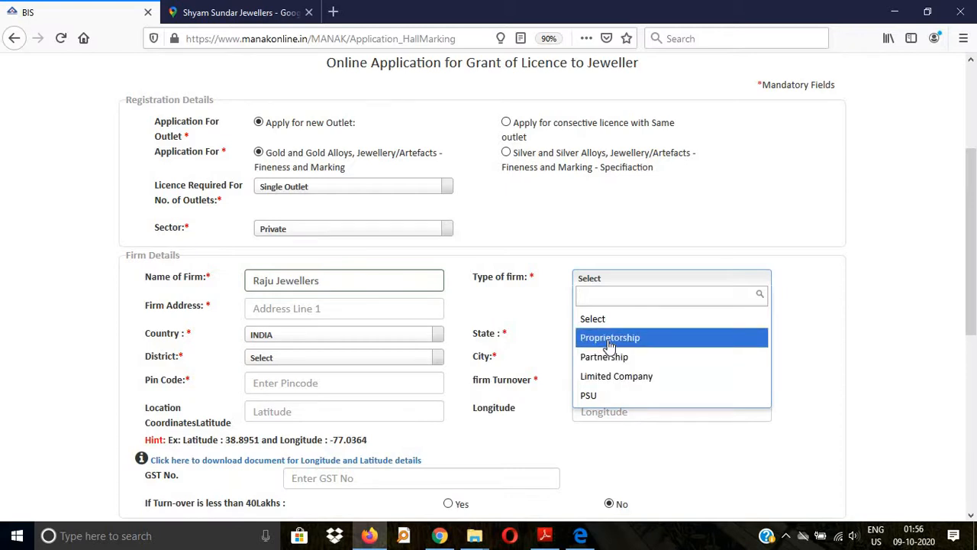
click(610, 338)
scroll(271, 313, down, 2)
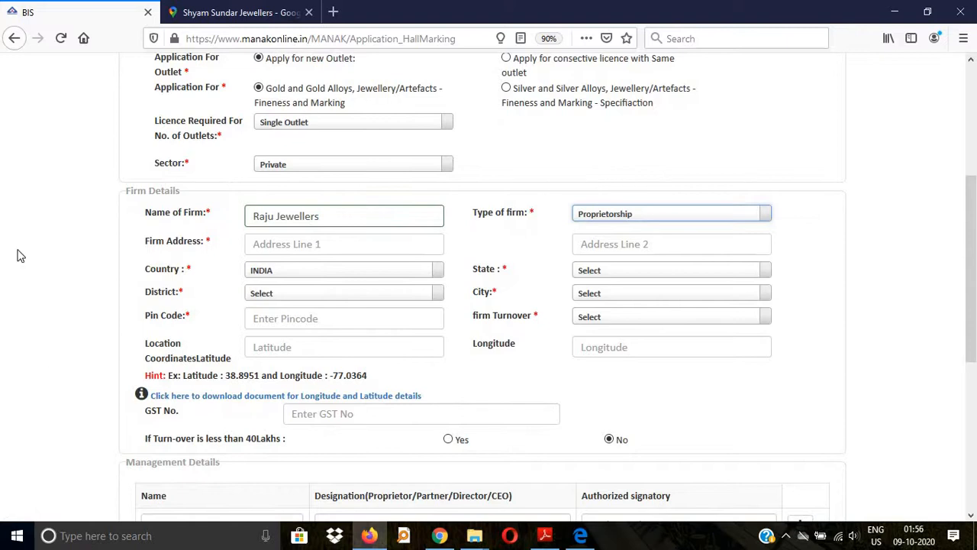
scroll(458, 259, down, 4)
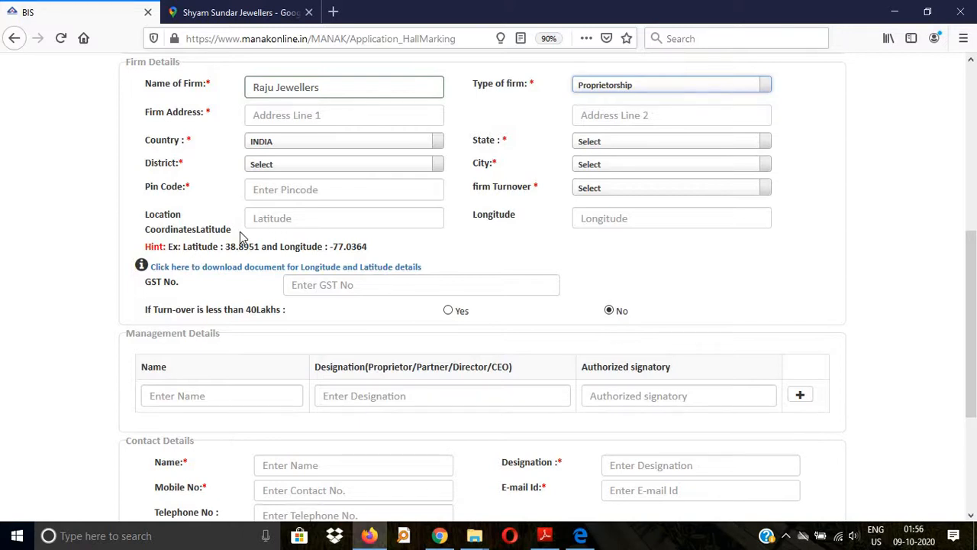
scroll(263, 230, up, 2)
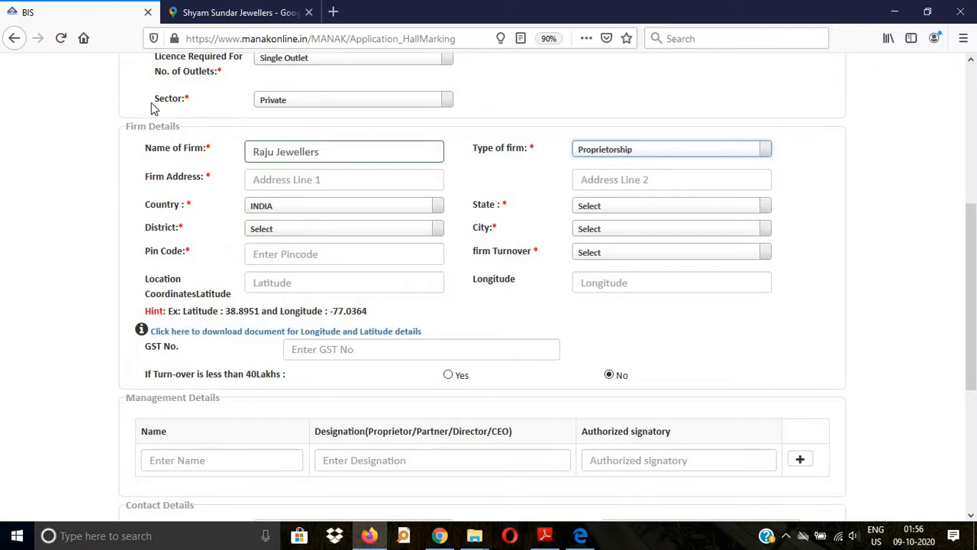
scroll(197, 142, up, 5)
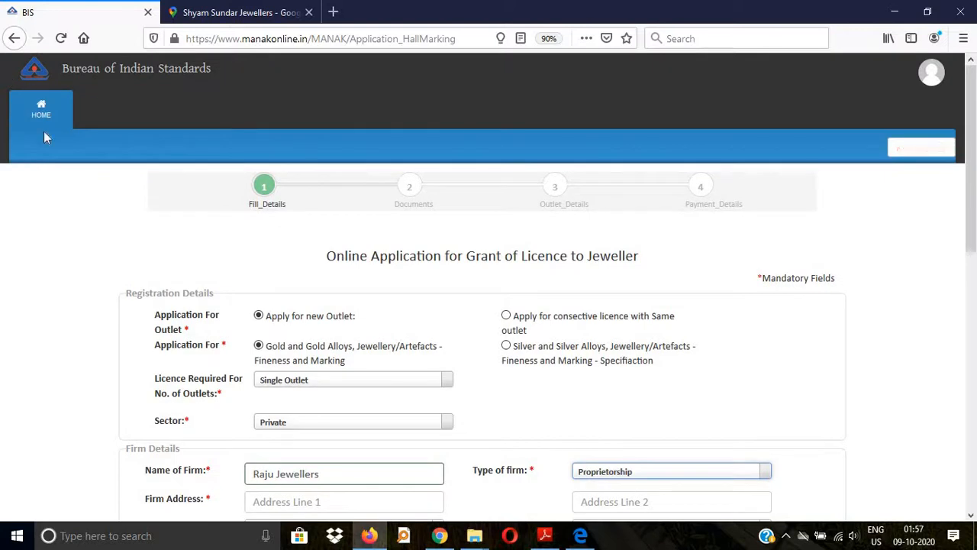
click(253, 13)
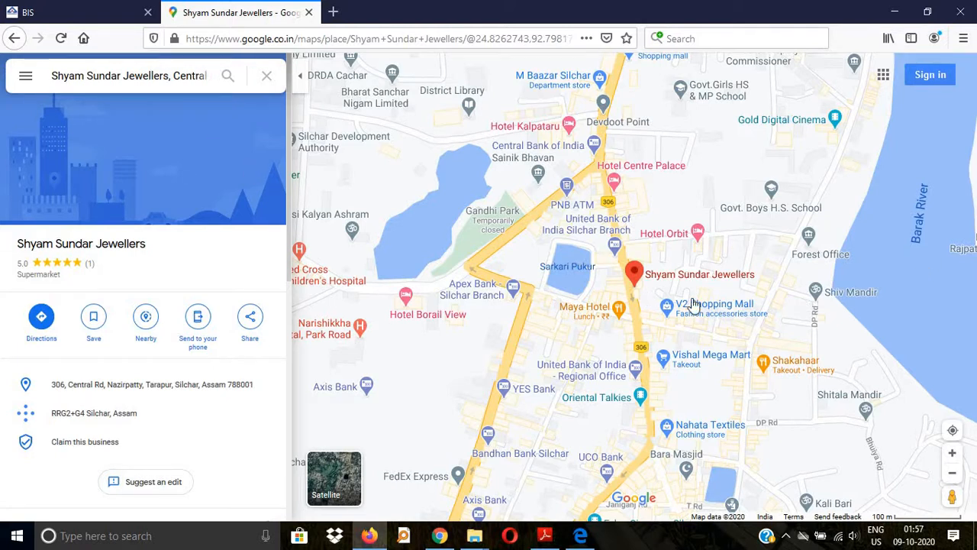
scroll(719, 307, up, 1)
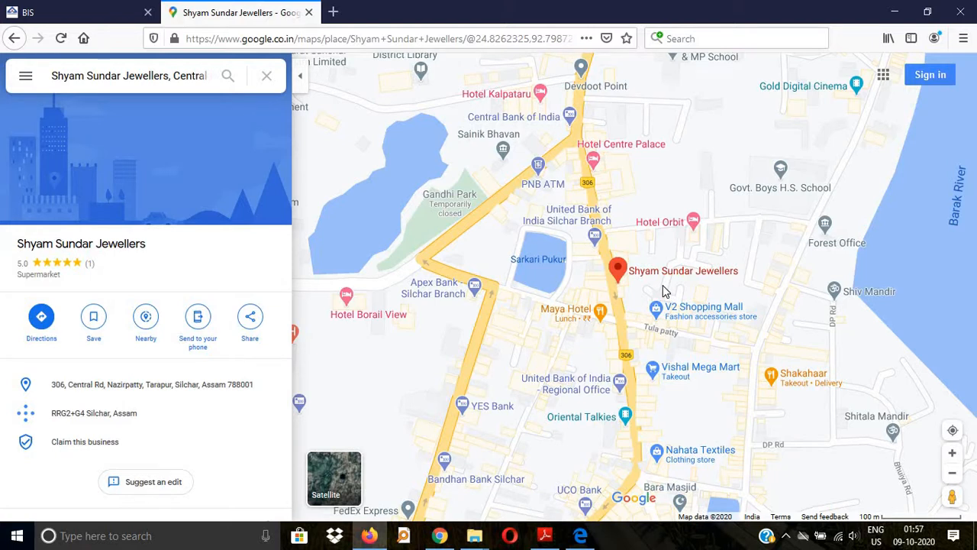
click(662, 290)
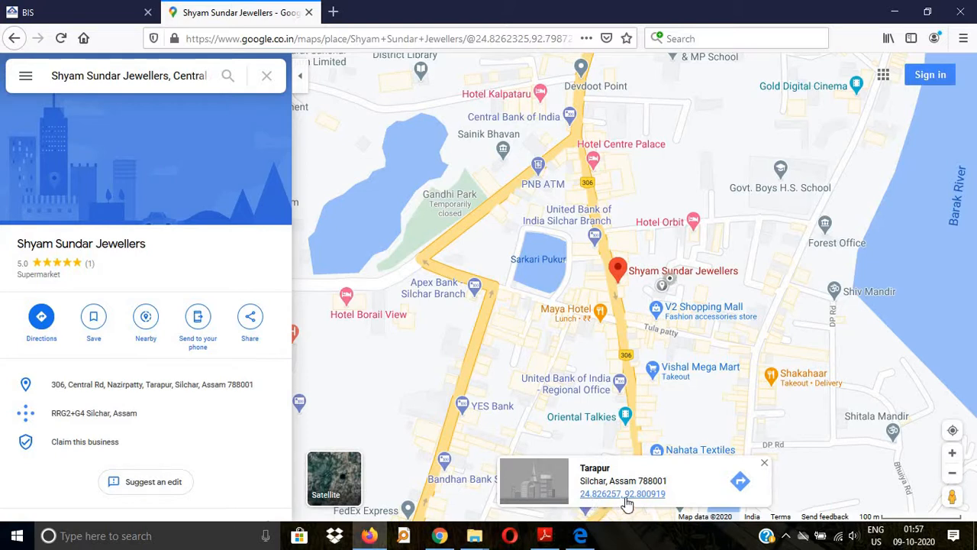
click(122, 14)
scroll(336, 413, down, 5)
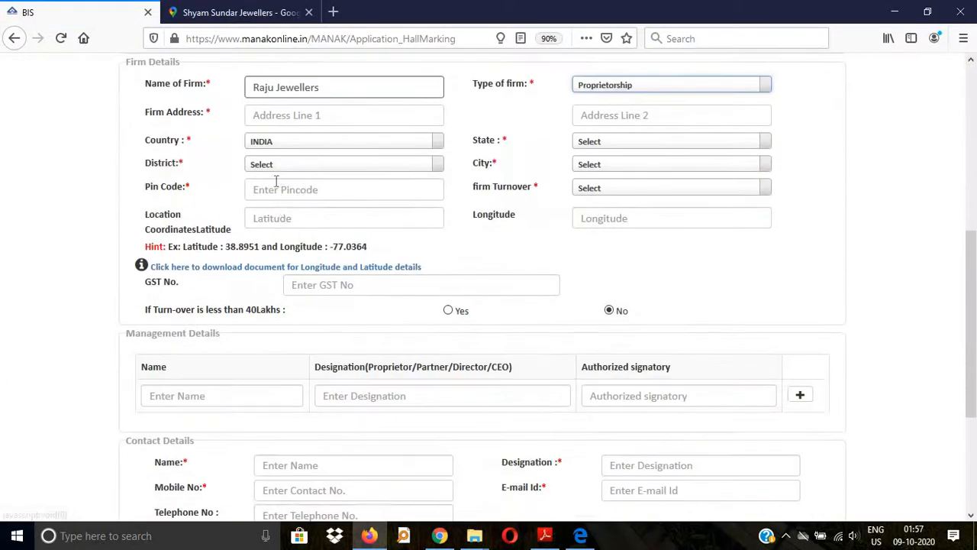
Step: Enter latitude 24.82 and longitude 92.80 in the location coordinate fields
click(274, 222)
text(24)
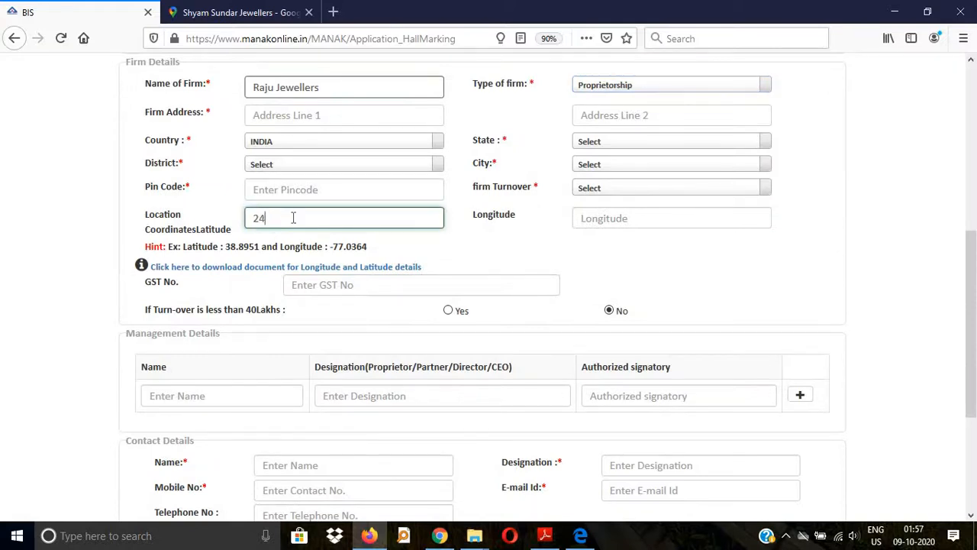
text(.82)
click(647, 217)
text(92.80)
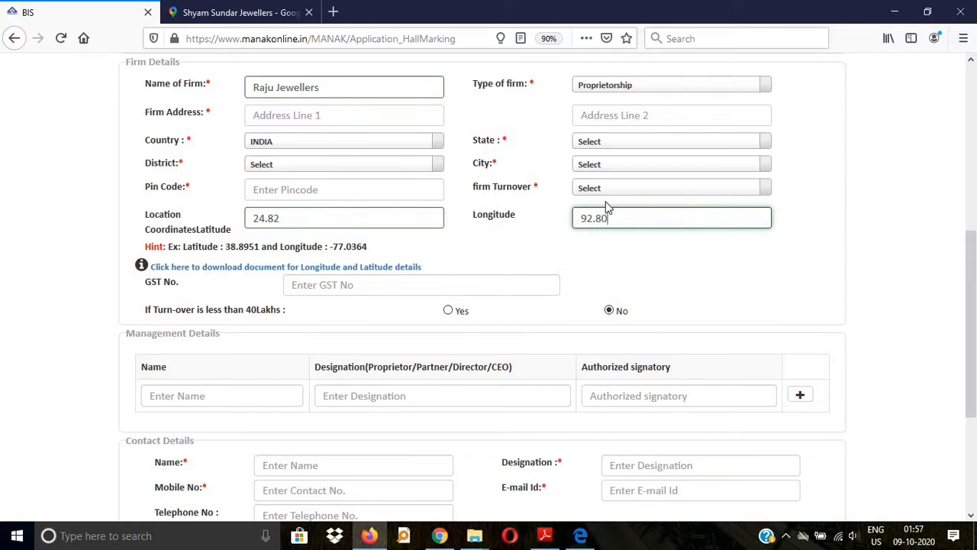
Step: Scroll through the form to review the filled firm details, then bring up the guide PDF
scroll(608, 207, down, 3)
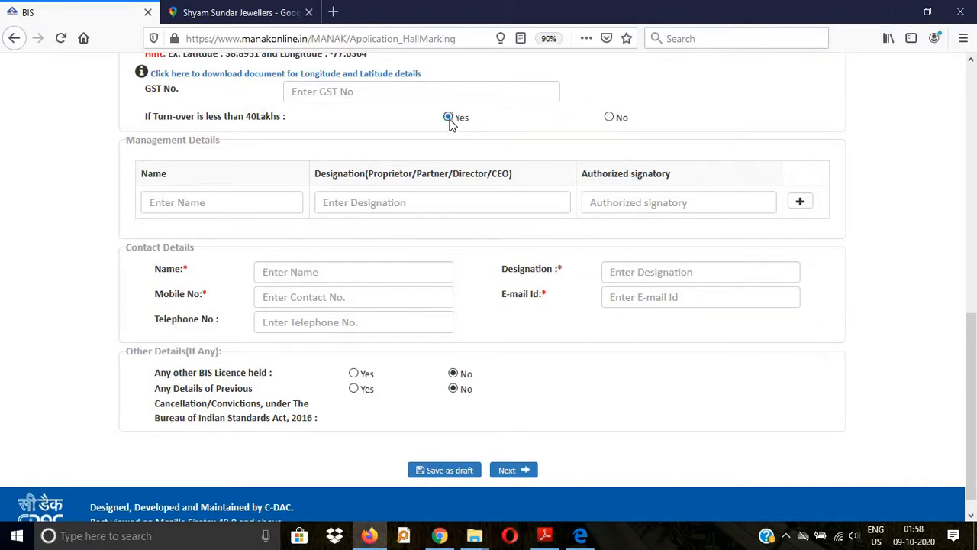
scroll(221, 170, down, 1)
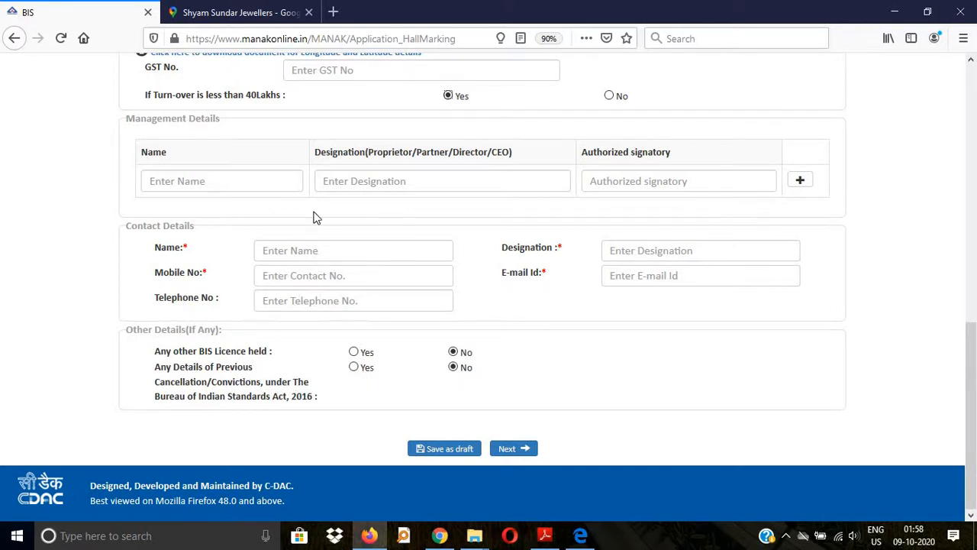
scroll(387, 259, up, 3)
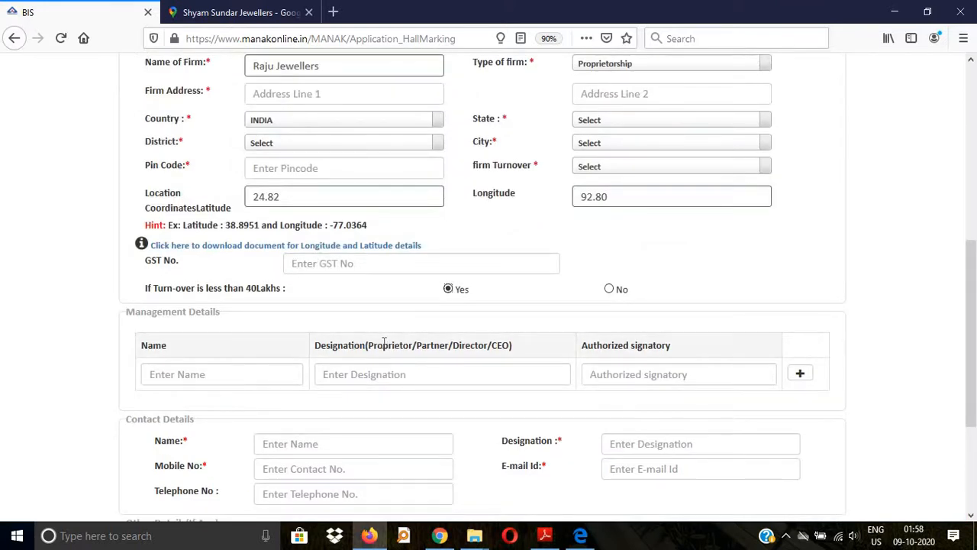
scroll(383, 339, up, 4)
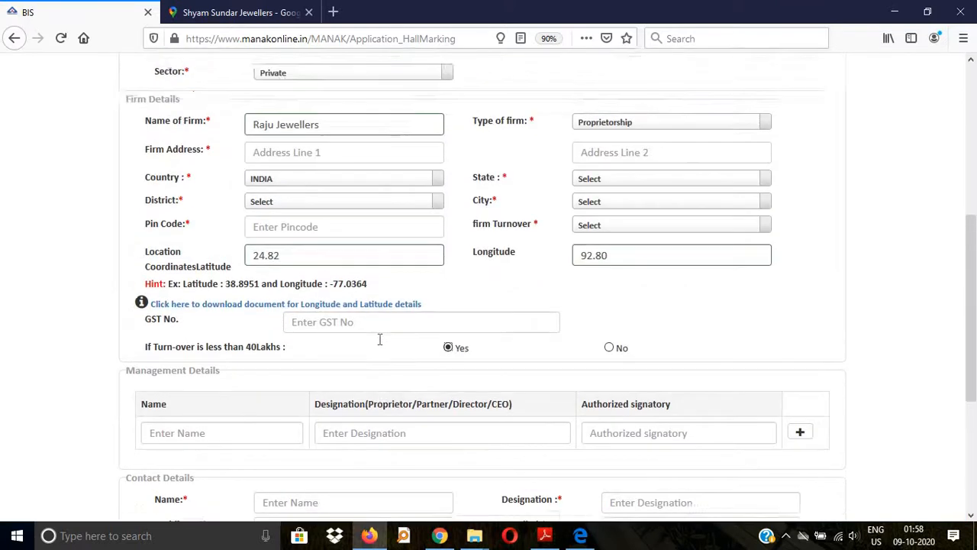
scroll(382, 321, down, 3)
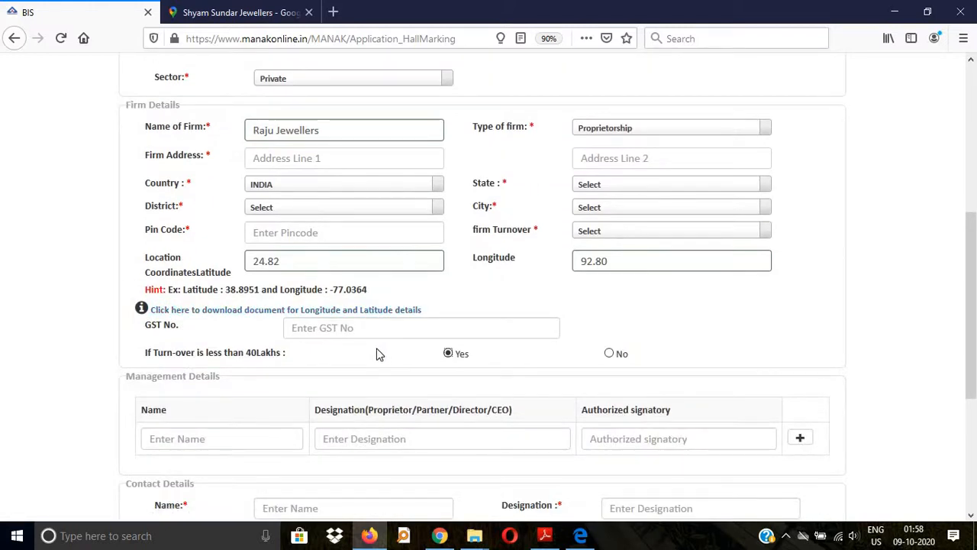
scroll(377, 353, down, 4)
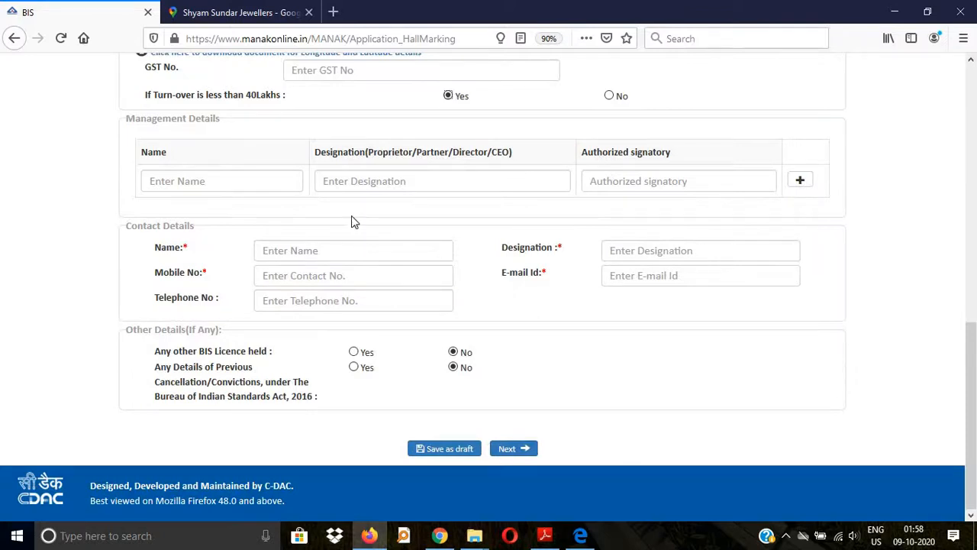
click(545, 536)
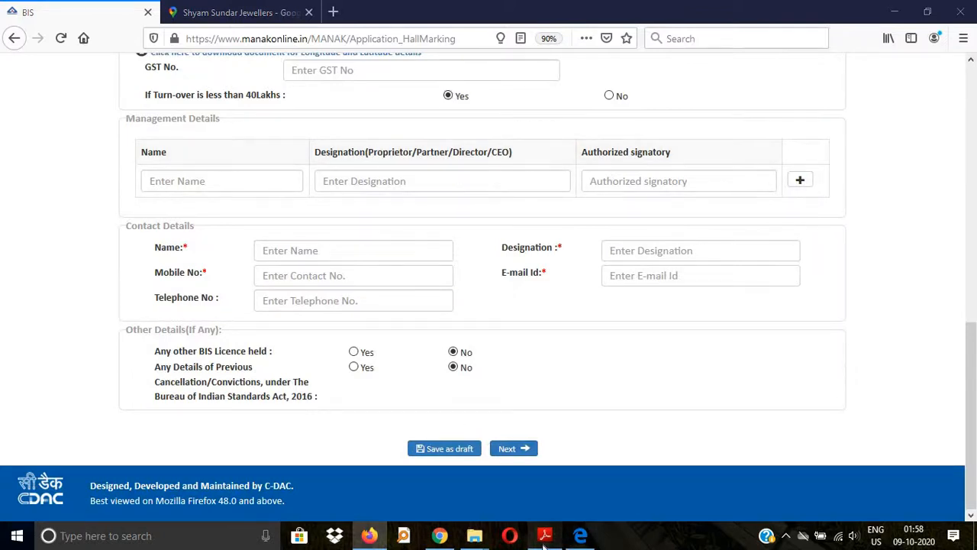
Step: Scroll the guide to page 7, Upload Mandatory Documents, and zoom in to read it
scroll(468, 306, down, 5)
scroll(468, 302, down, 2)
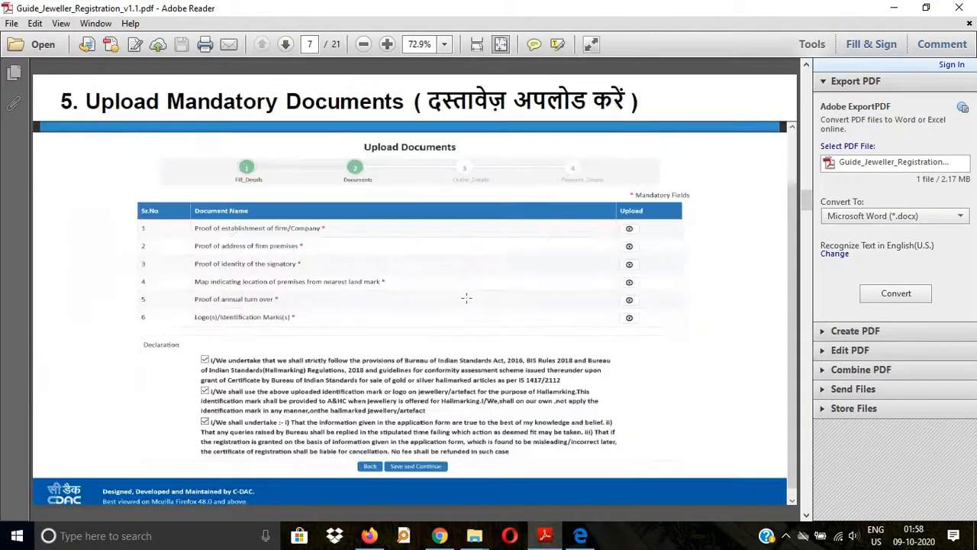
scroll(467, 299, up, 1)
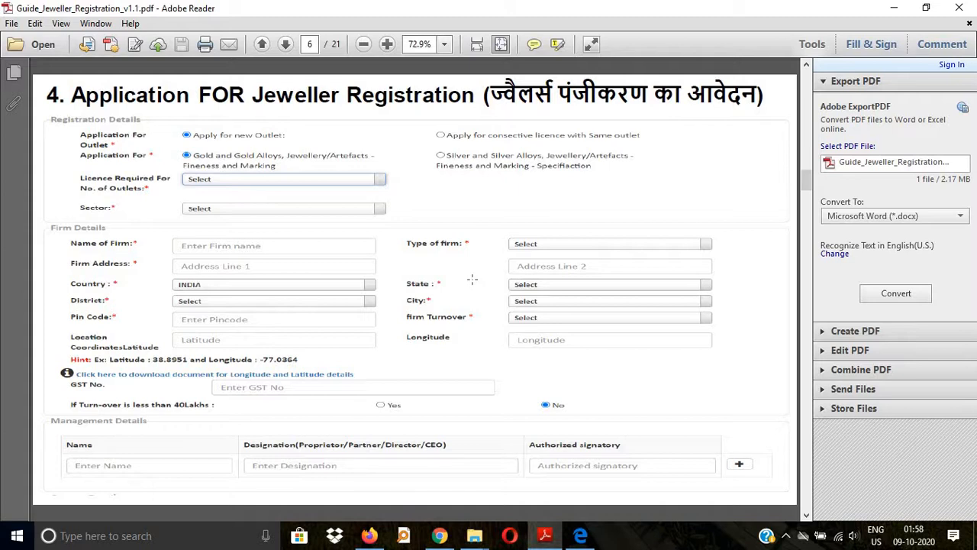
scroll(472, 279, down, 1)
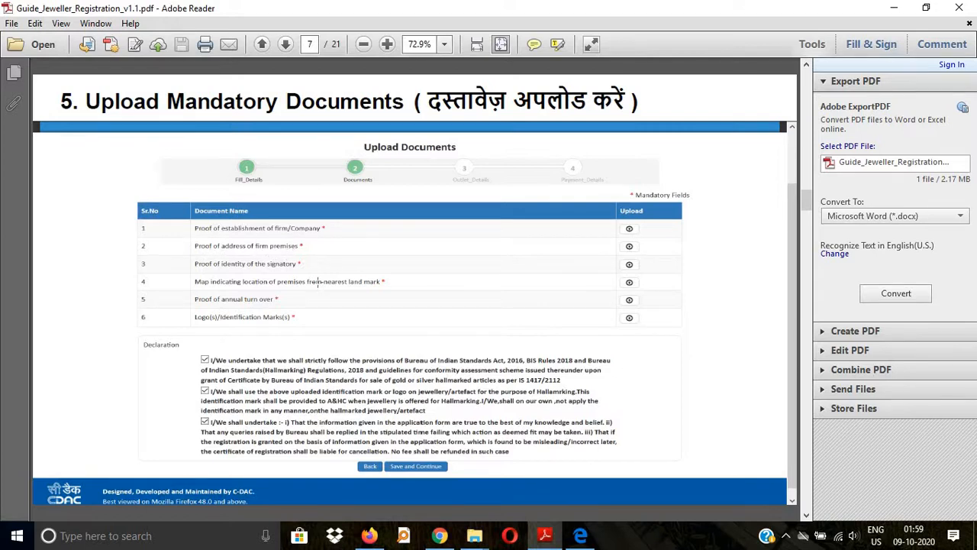
click(387, 46)
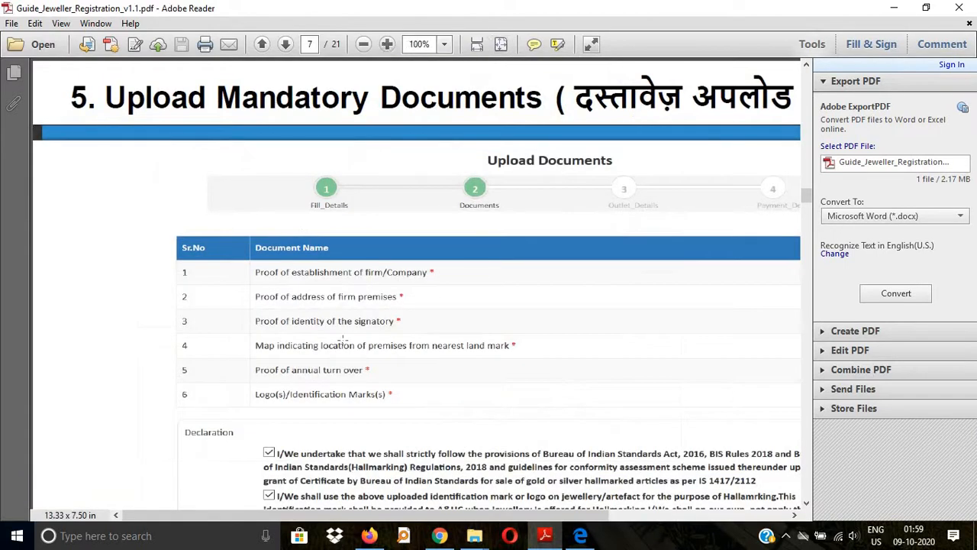
Step: Pan right and scroll down to page 8's Make Payment fee table totalling 20060
drag(352, 516, 431, 517)
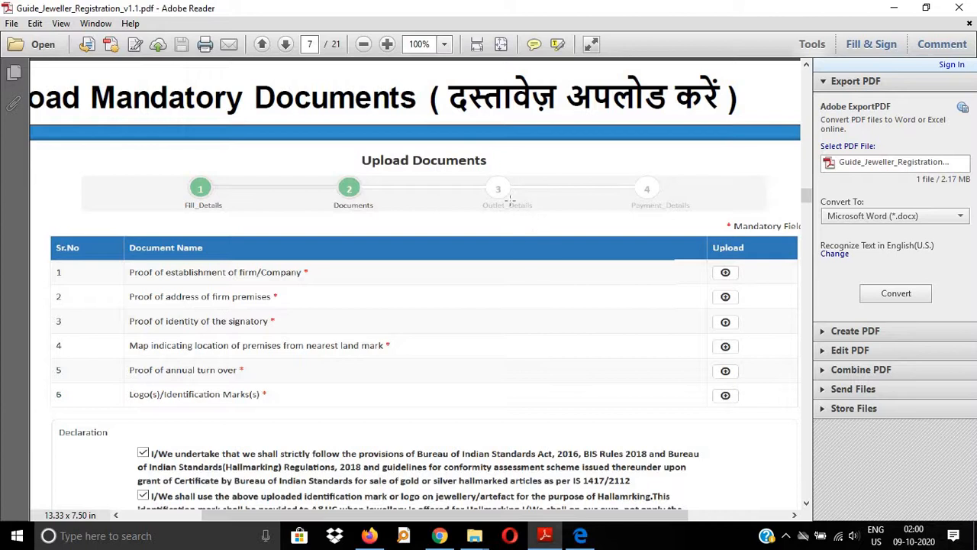
scroll(580, 395, down, 3)
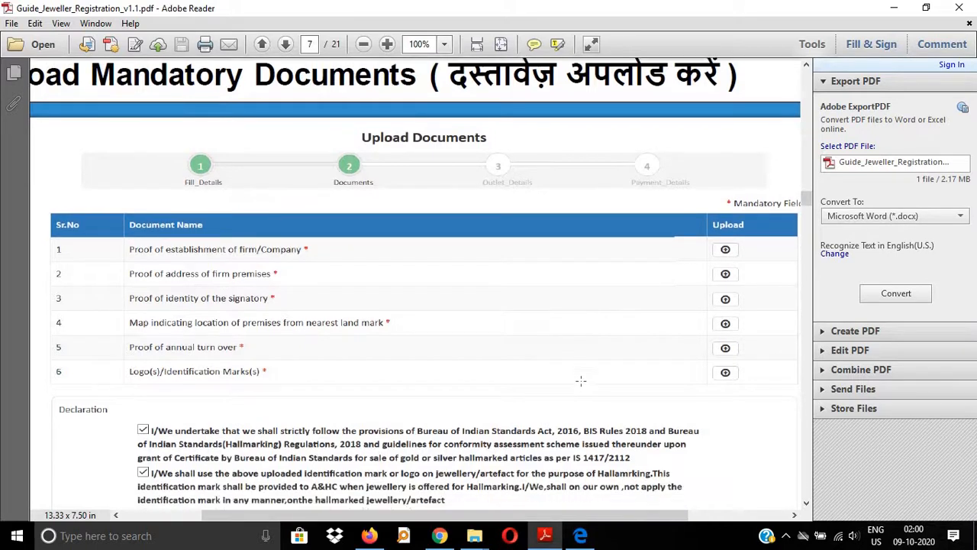
scroll(581, 378, down, 5)
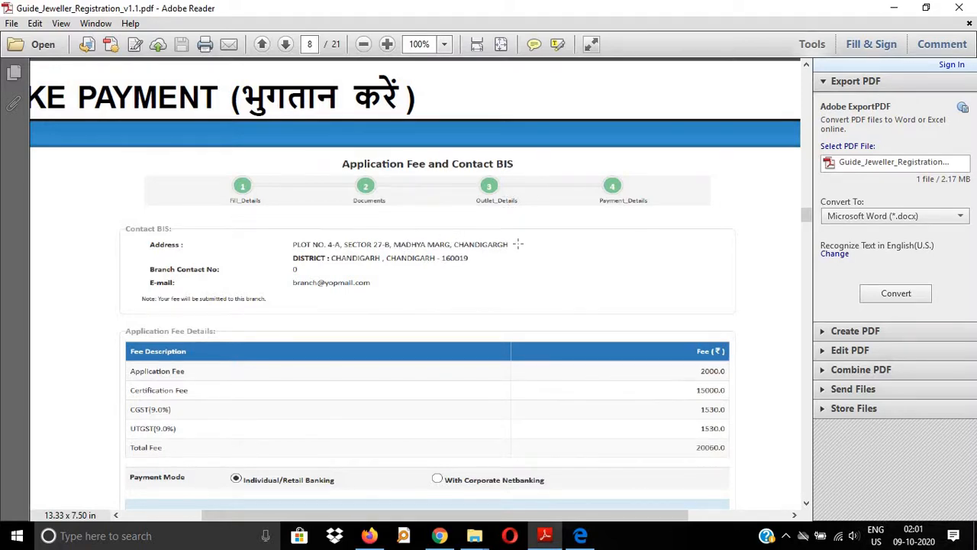
scroll(518, 244, up, 6)
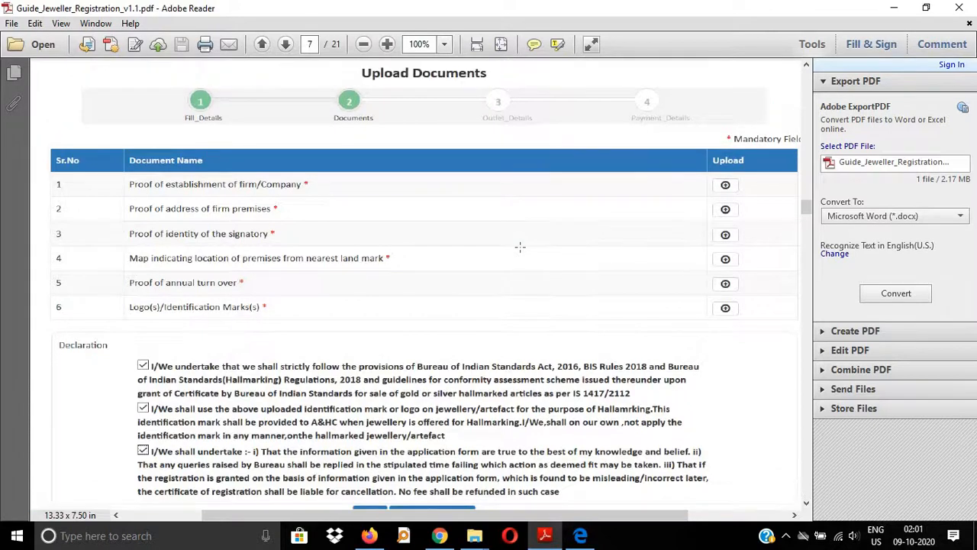
scroll(519, 246, up, 8)
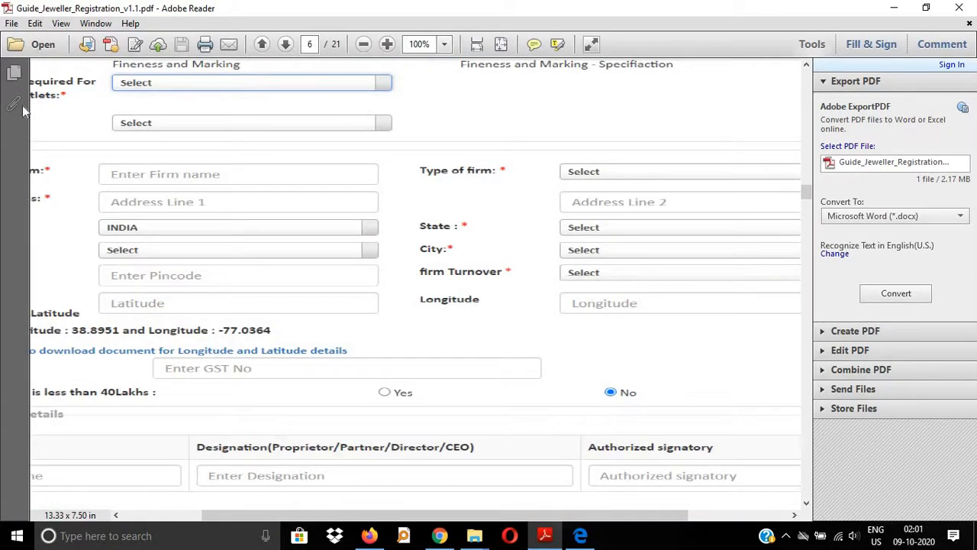
click(363, 44)
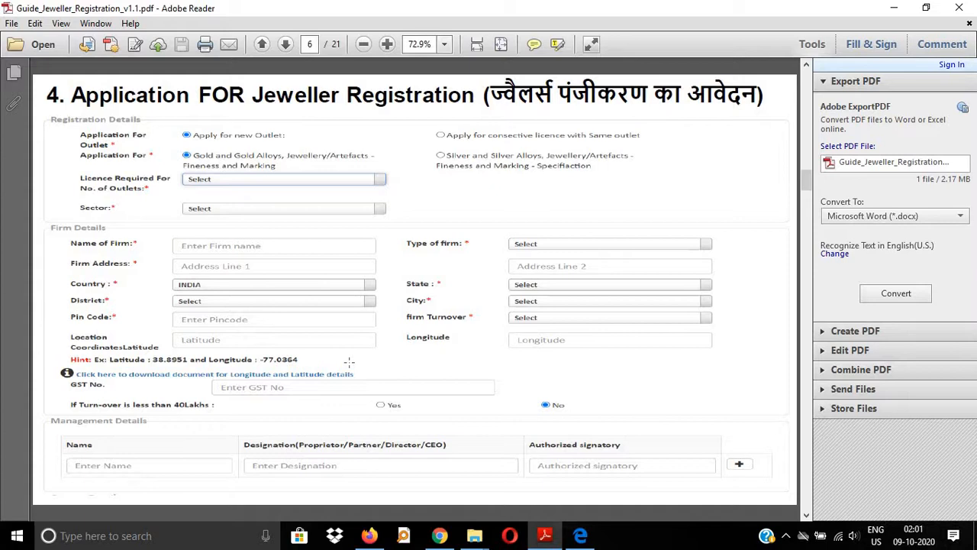
scroll(349, 361, down, 2)
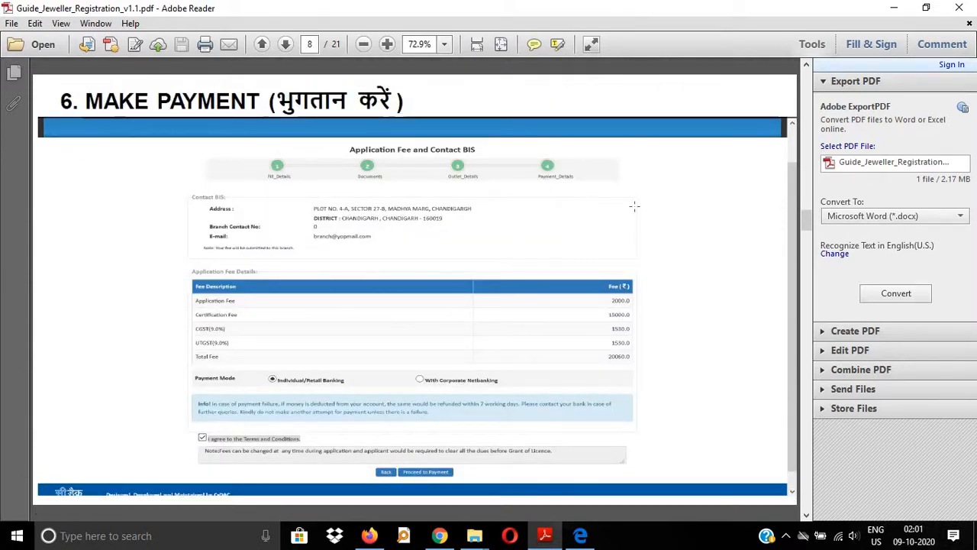
Step: Zoom page 8 to 100% and read the fees: 2000, 15000, 1530, 1530, total 20060
click(386, 45)
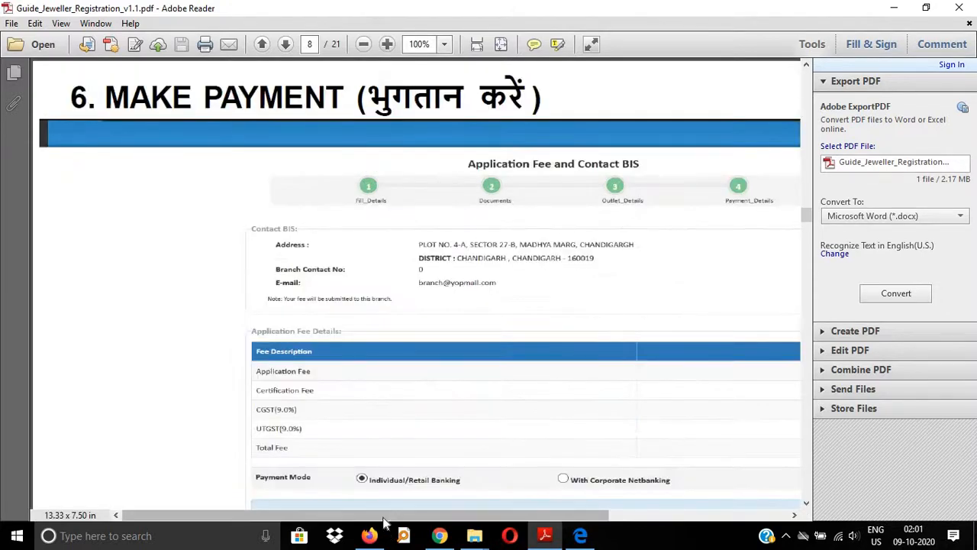
drag(386, 516, 490, 516)
scroll(382, 379, down, 1)
scroll(382, 380, down, 3)
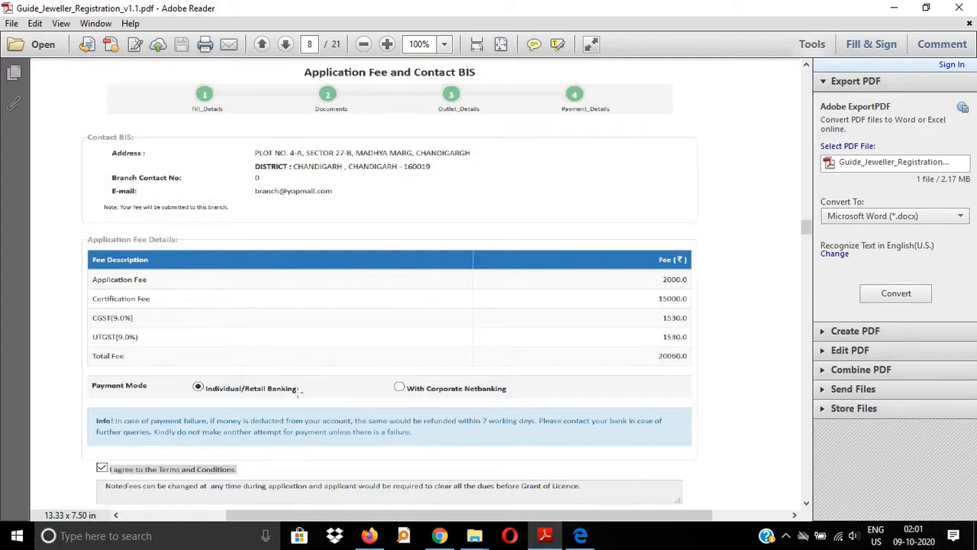
scroll(207, 384, down, 1)
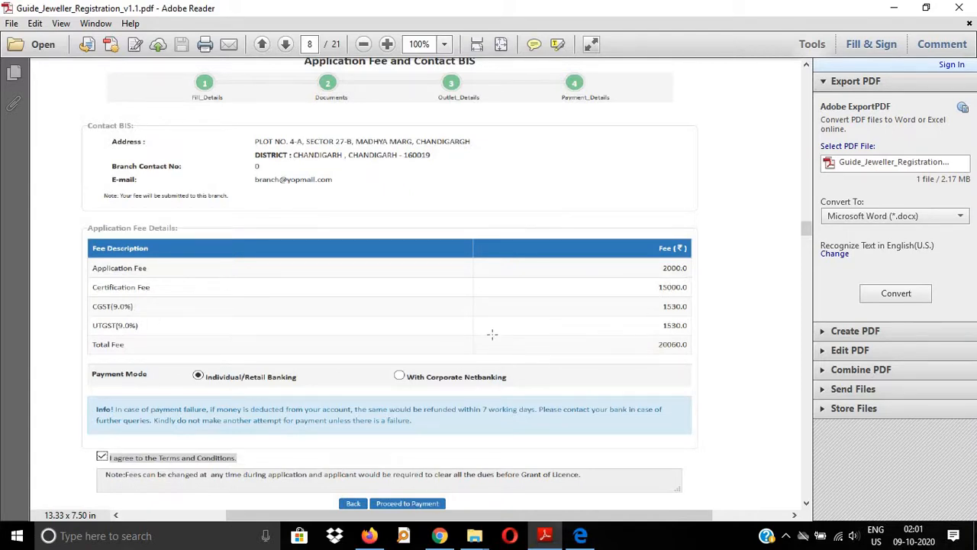
scroll(494, 329, up, 1)
scroll(494, 328, up, 10)
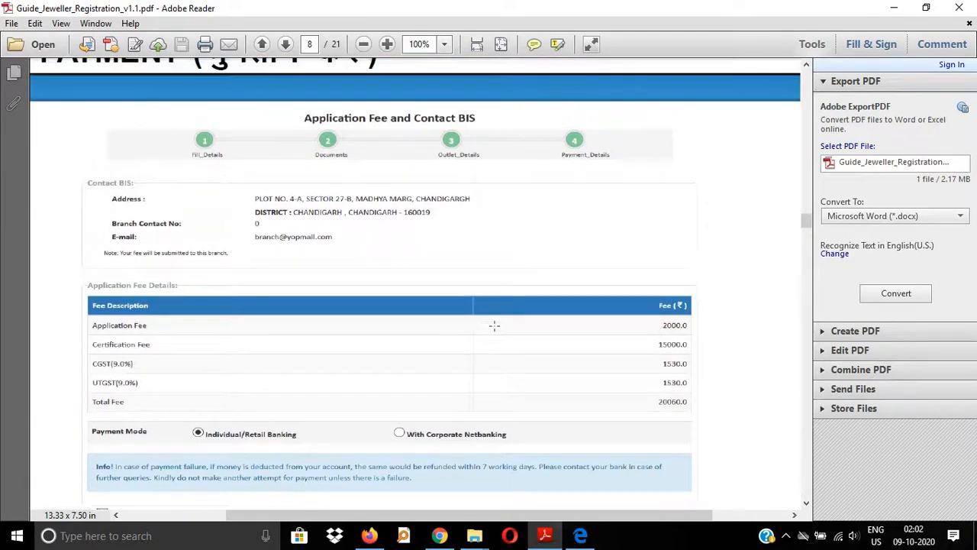
Step: Return the guide to page 6 at 72.9% zoom and bring the Edge login page forward
scroll(492, 331, up, 8)
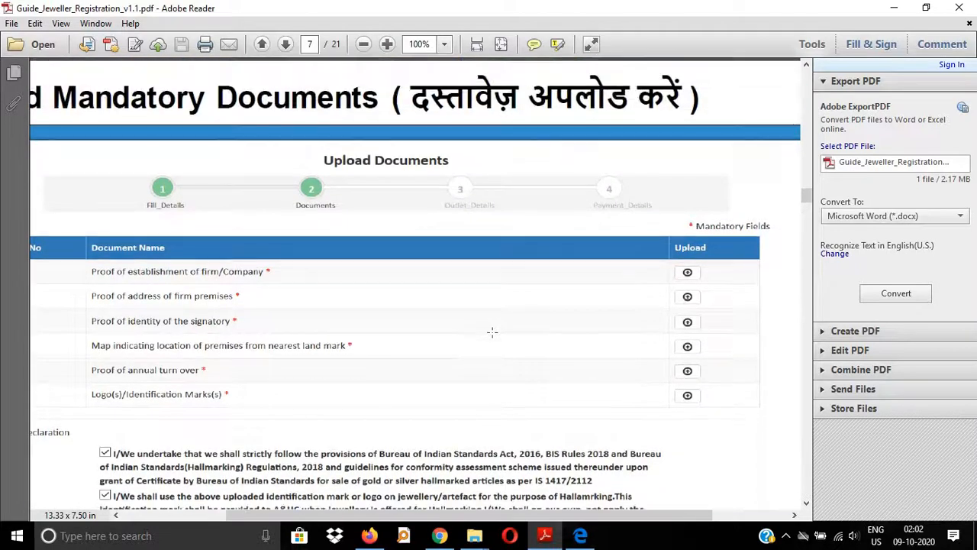
scroll(478, 357, down, 8)
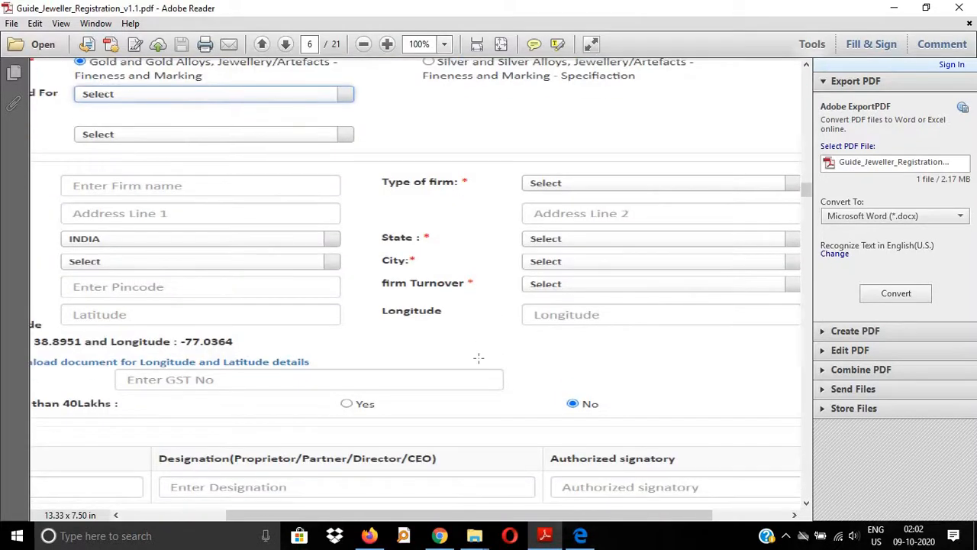
click(363, 43)
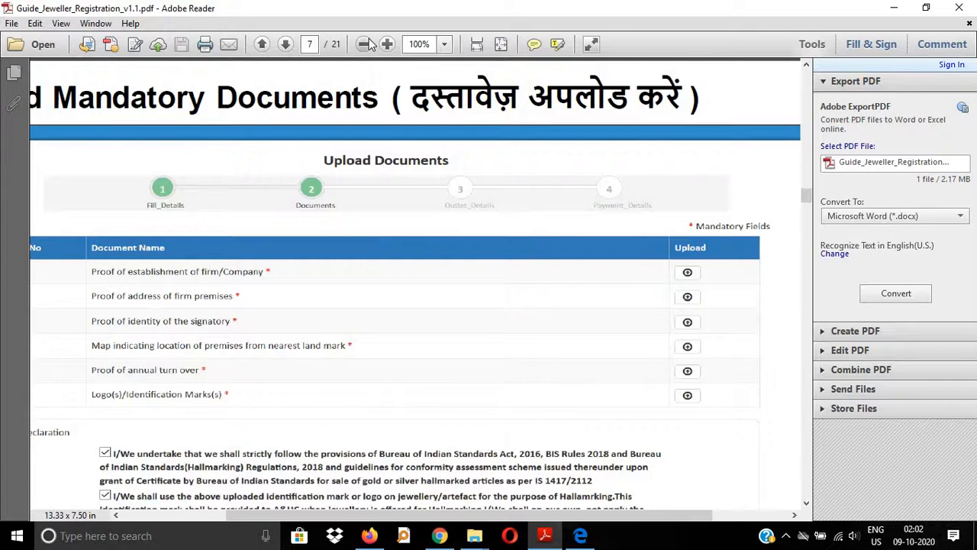
scroll(421, 156, up, 5)
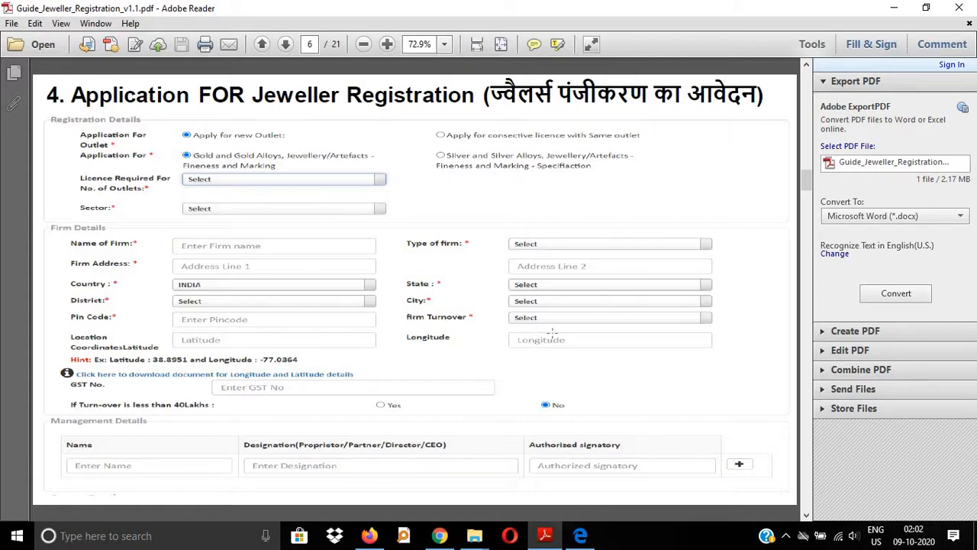
click(580, 537)
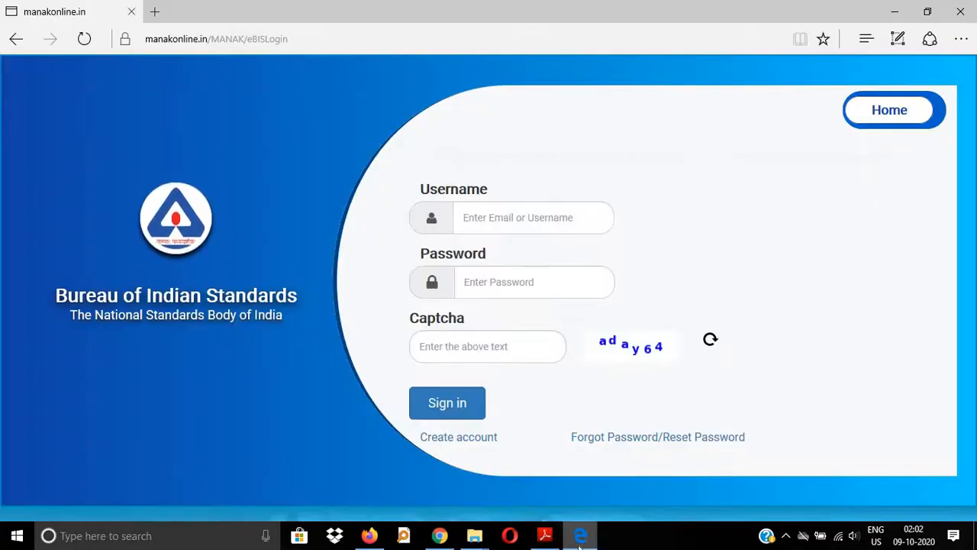
Step: Go back to the Firefox hallmarking form and open the firm Turnover dropdown
click(580, 537)
click(368, 535)
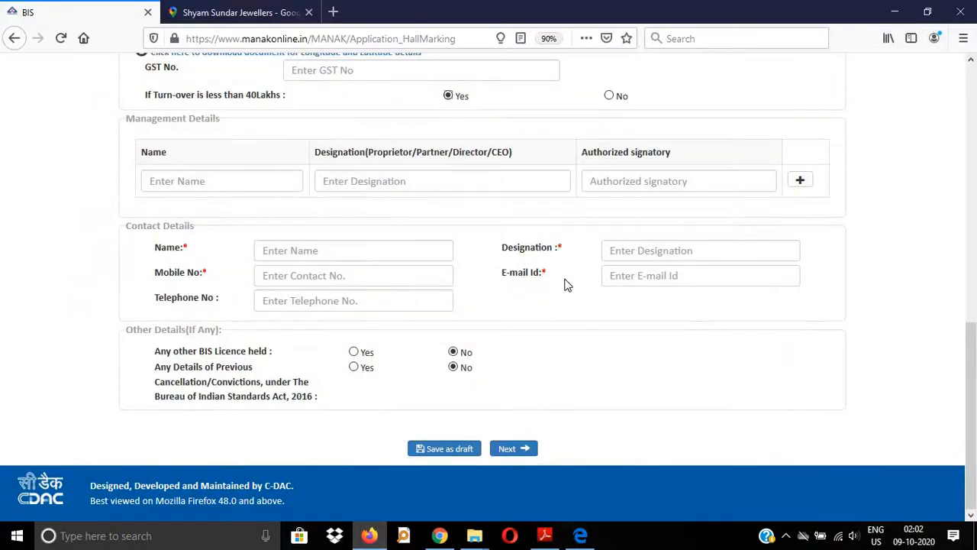
scroll(566, 274, up, 5)
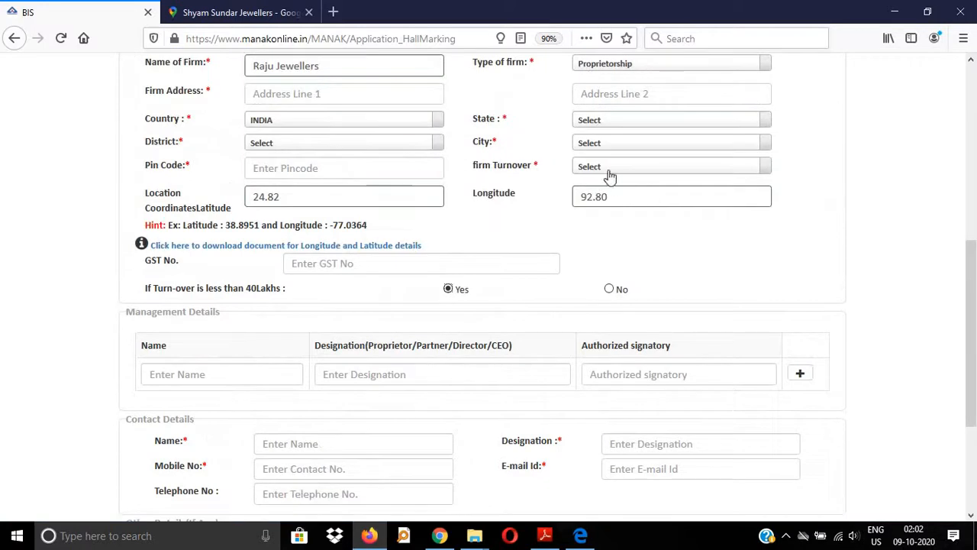
scroll(609, 176, up, 1)
click(603, 232)
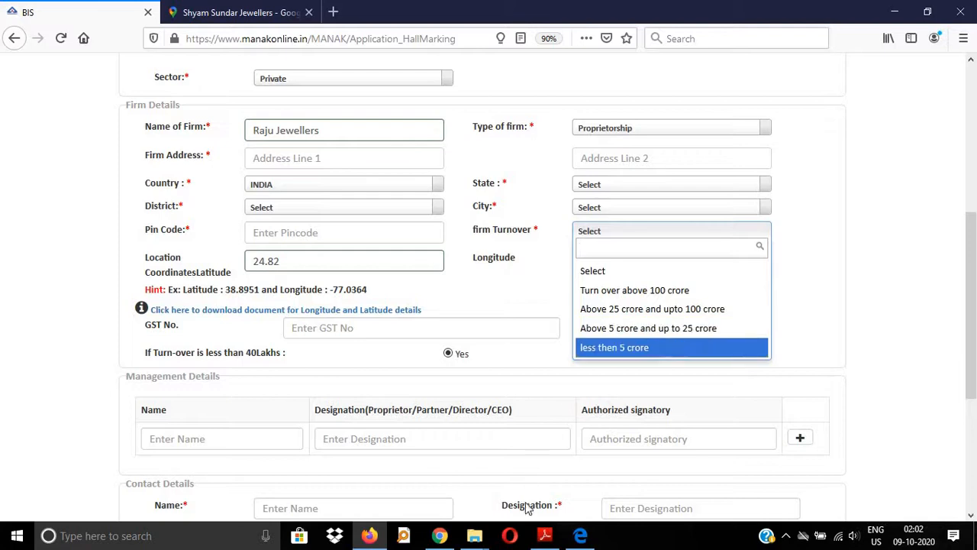
Step: Scroll the guide PDF to page 15 on proof of annual turnover
click(544, 535)
scroll(474, 398, down, 3)
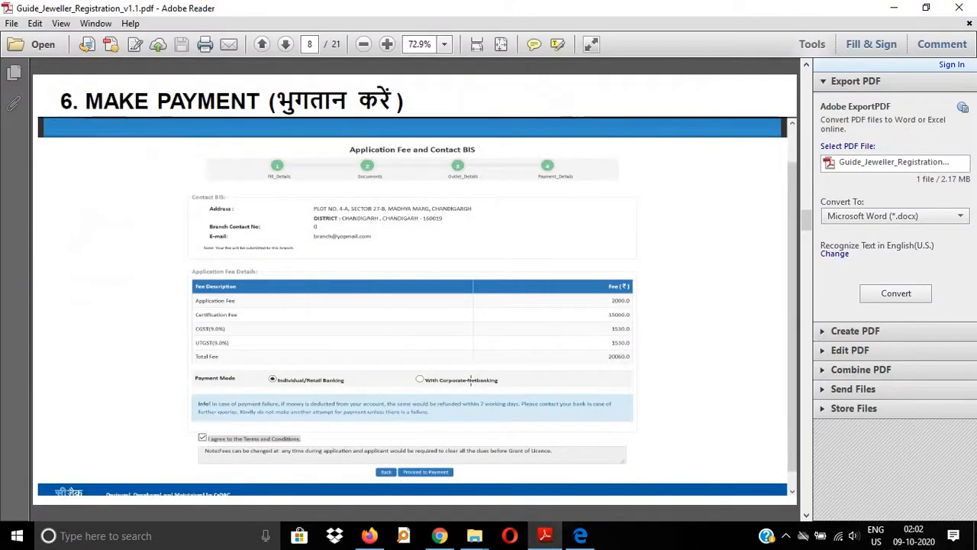
scroll(472, 381, down, 4)
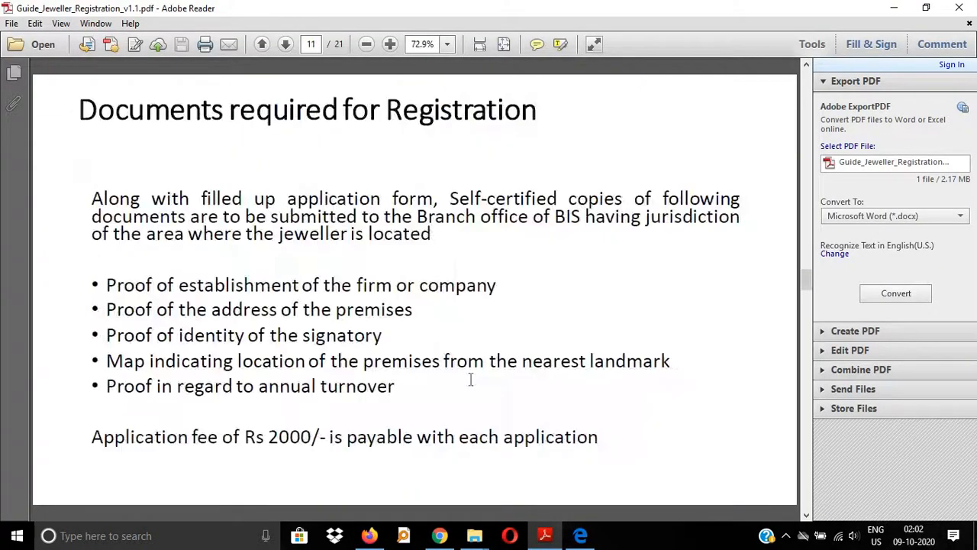
scroll(471, 381, down, 2)
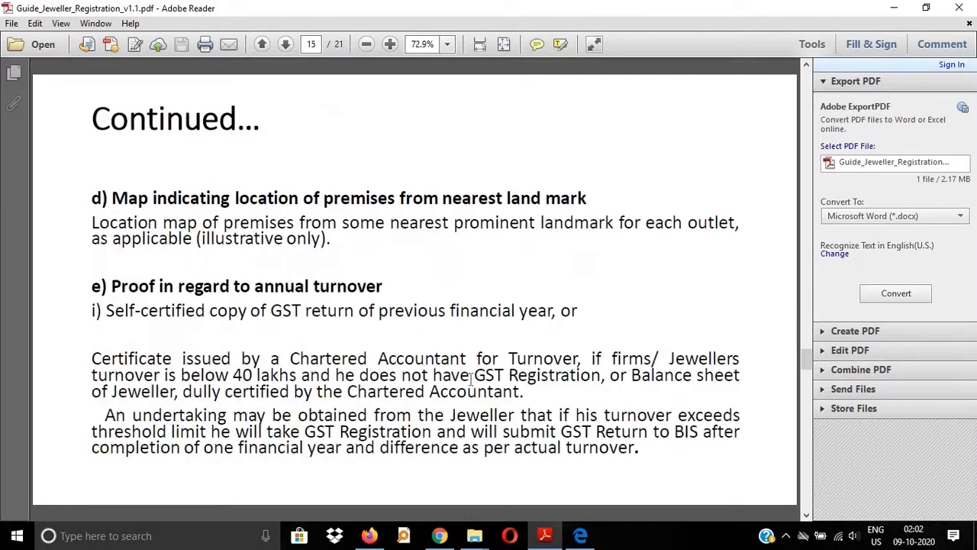